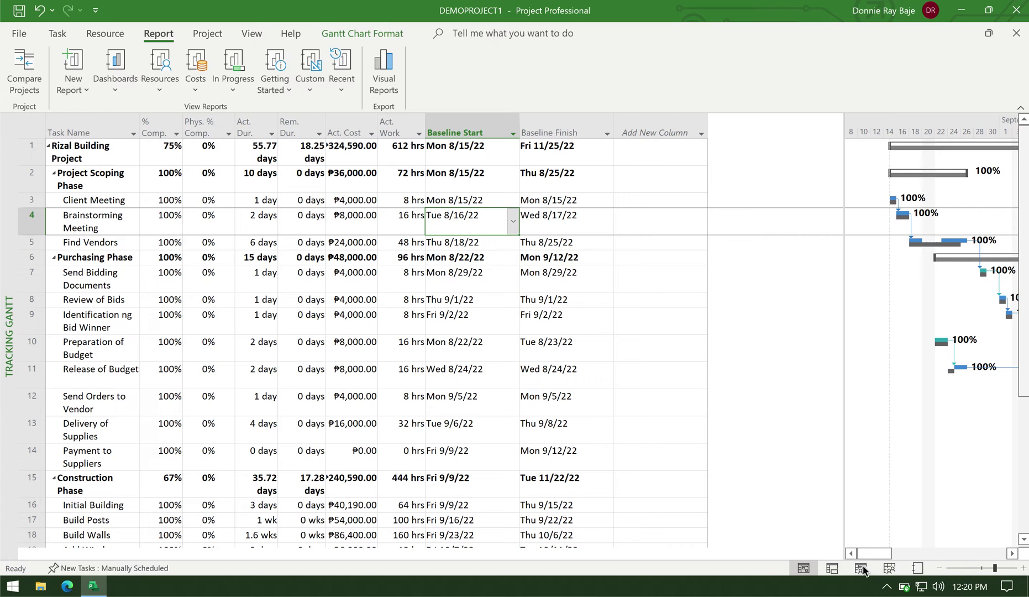
Review the Task Name, Baseline Start and Baseline Finish columns of the task table
mouse_move(932, 155)
mouse_down()
mouse_move(833, 162)
mouse_move(661, 371)
mouse_move(313, 460)
mouse_up()
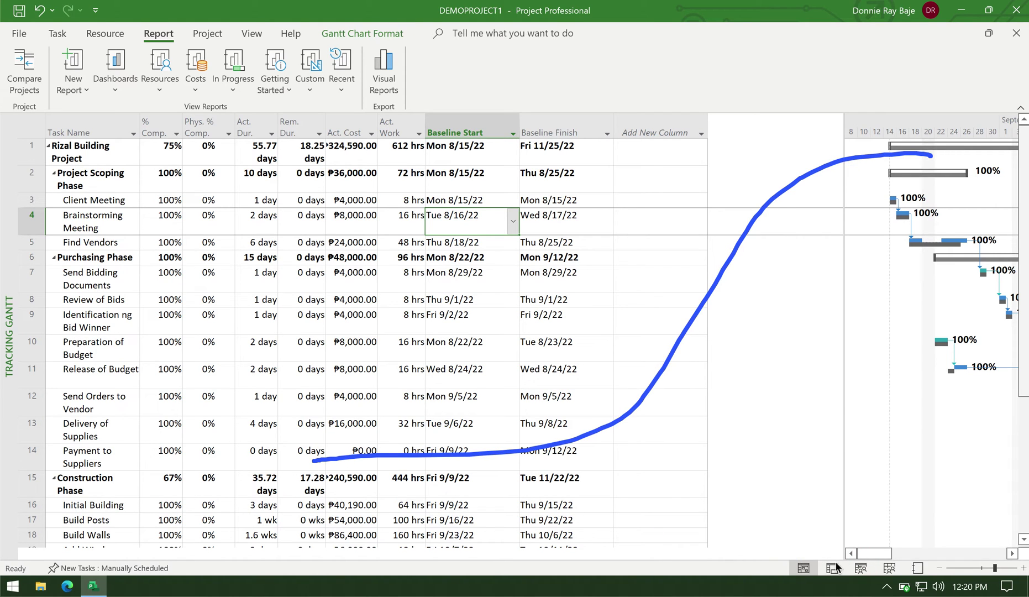
mouse_move(308, 474)
mouse_down()
mouse_move(369, 480)
mouse_move(447, 468)
mouse_move(665, 327)
mouse_move(738, 295)
mouse_up()
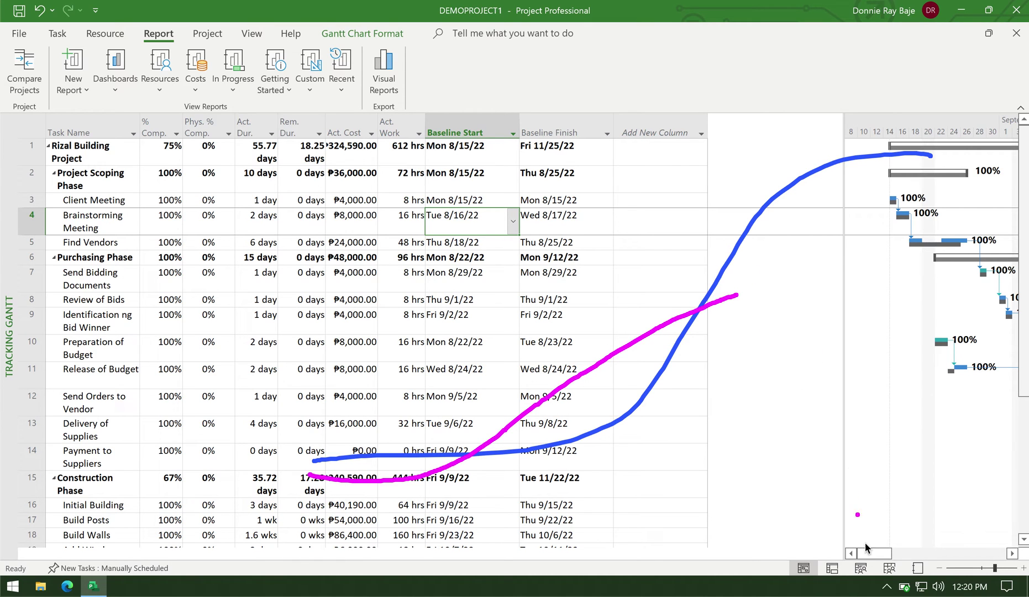
mouse_move(744, 253)
mouse_down()
mouse_move(744, 333)
mouse_move(743, 287)
mouse_move(745, 312)
mouse_up()
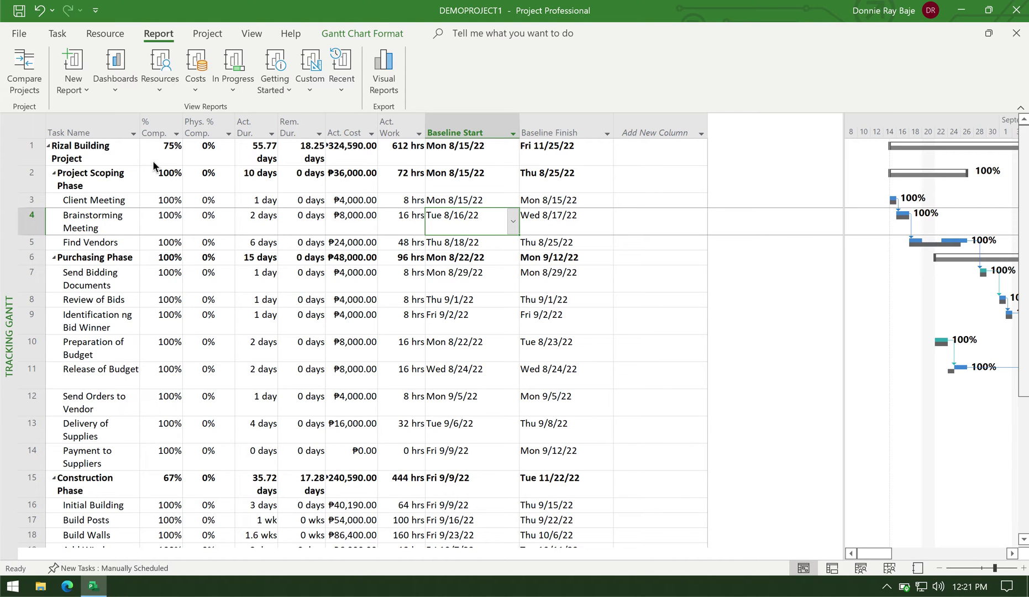
click(95, 130)
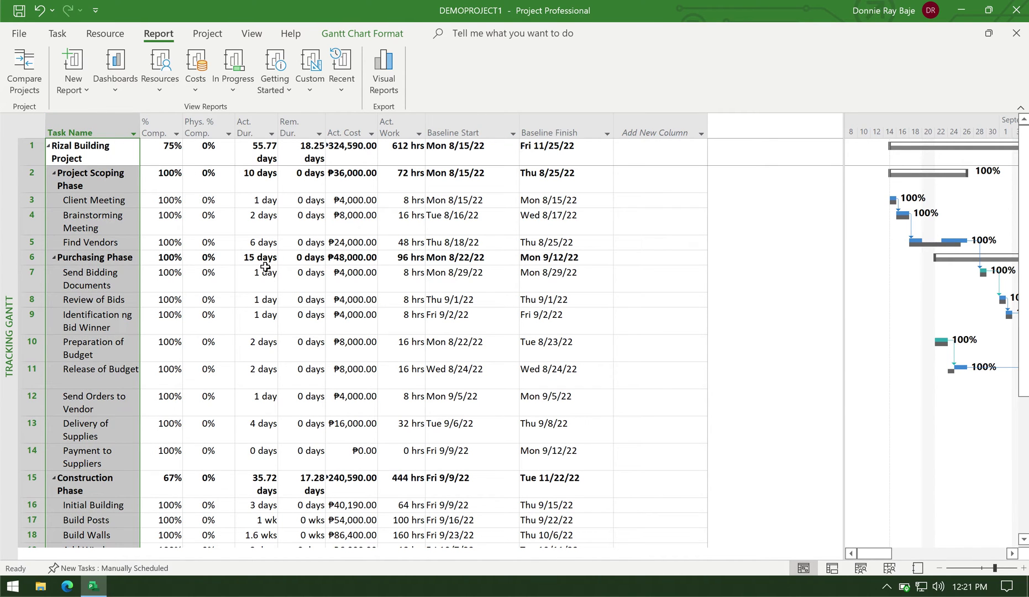
click(472, 126)
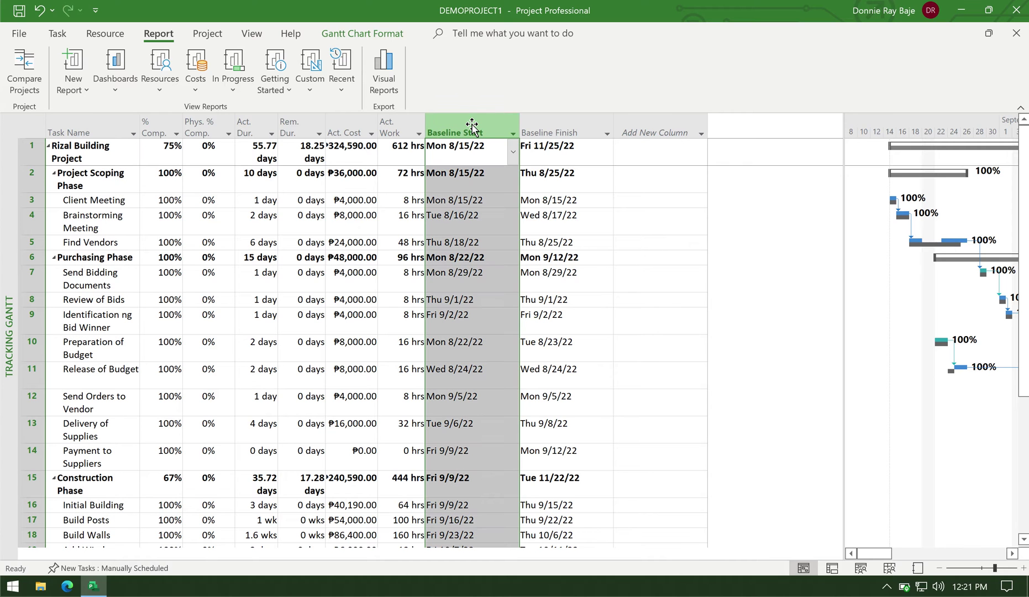
click(558, 119)
scroll(461, 315, down, 1)
scroll(450, 342, down, 4)
scroll(442, 332, up, 5)
click(449, 285)
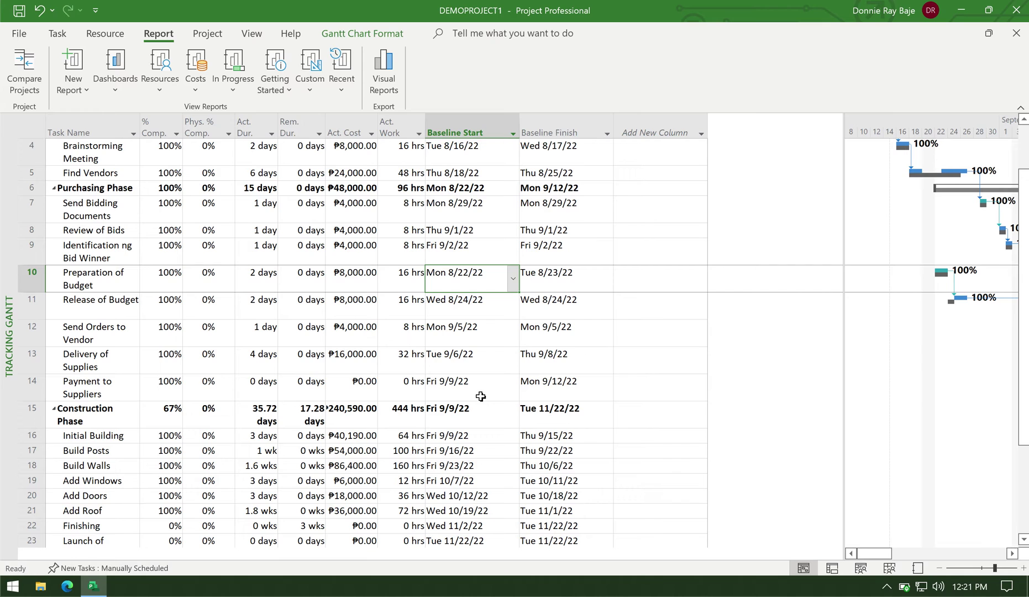
Check the project's baseline settings and close them without saving
click(210, 35)
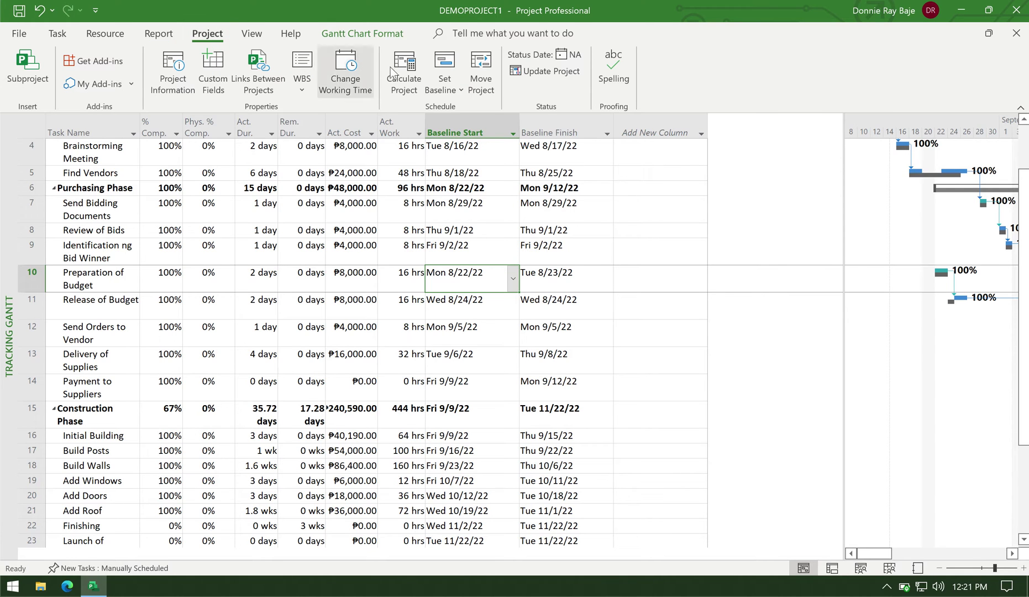
click(456, 86)
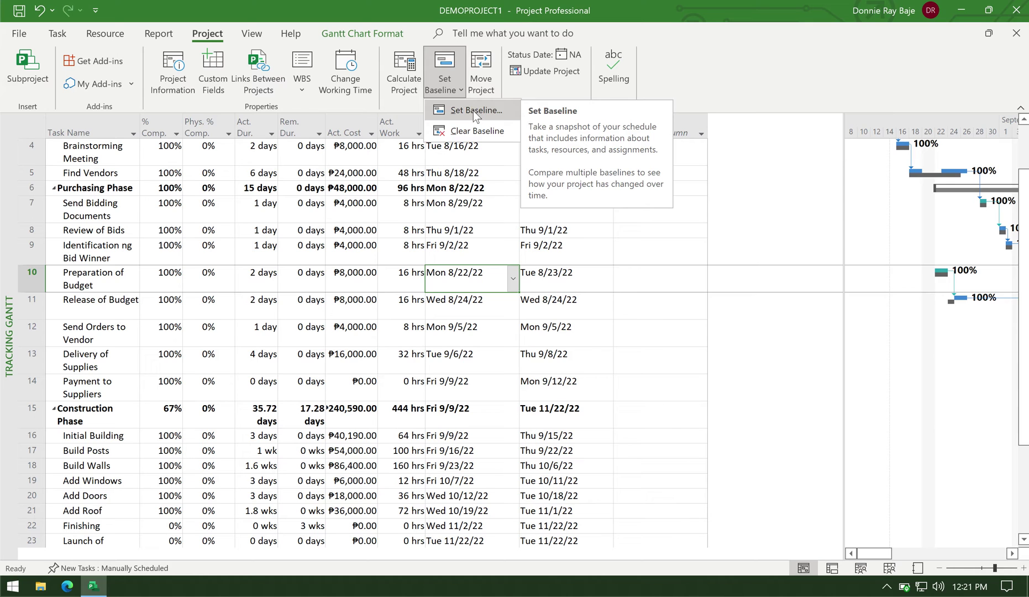
click(471, 108)
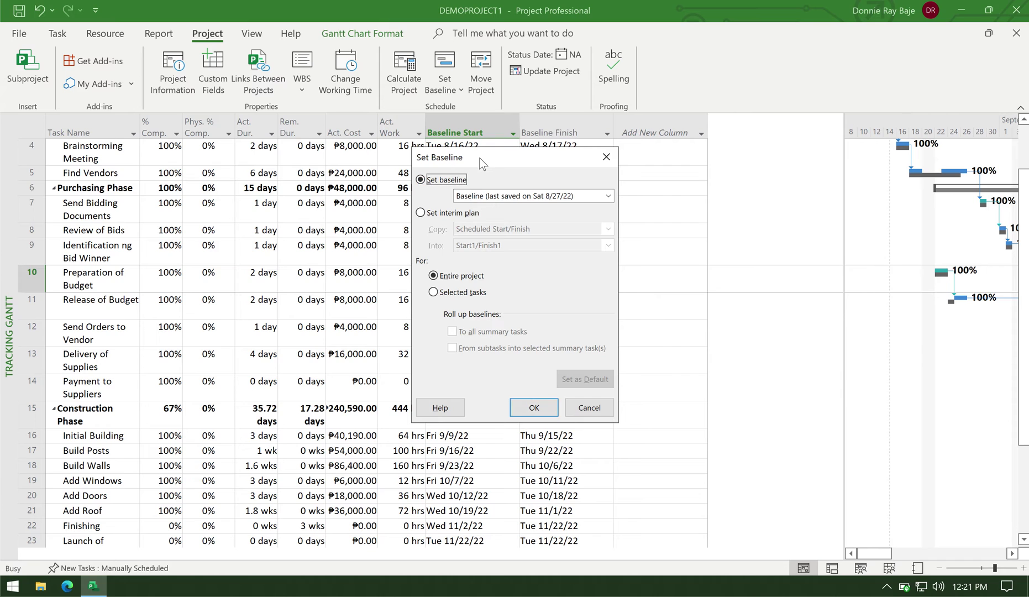
click(594, 409)
Reselect the Baseline Start and Baseline Finish columns and row 5's baseline start date
click(493, 133)
click(563, 126)
click(500, 127)
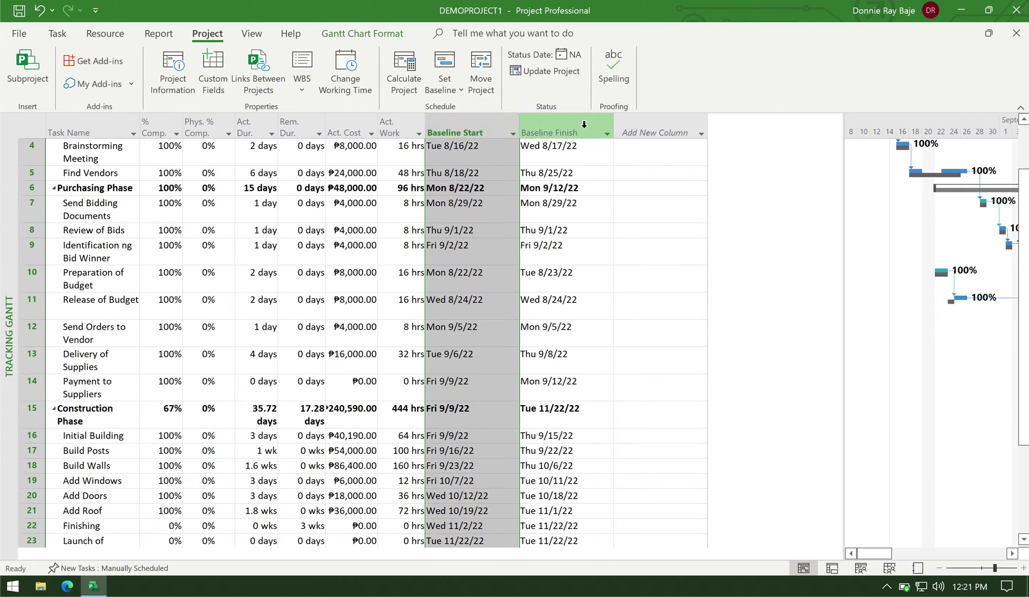
click(570, 124)
click(466, 167)
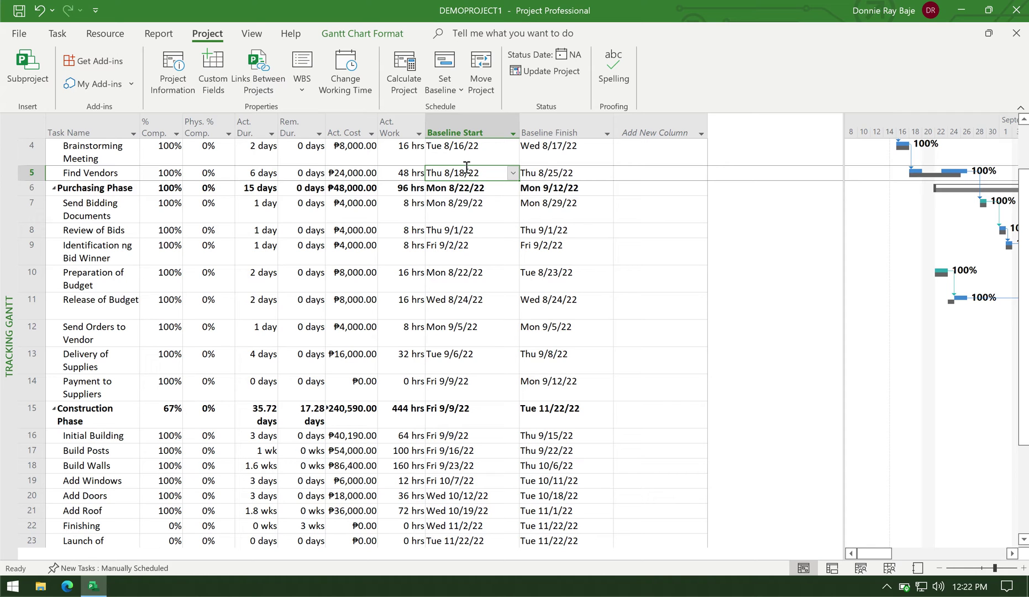
Insert Actual Start and Actual Finish columns after Baseline Finish and select all four date columns
click(701, 131)
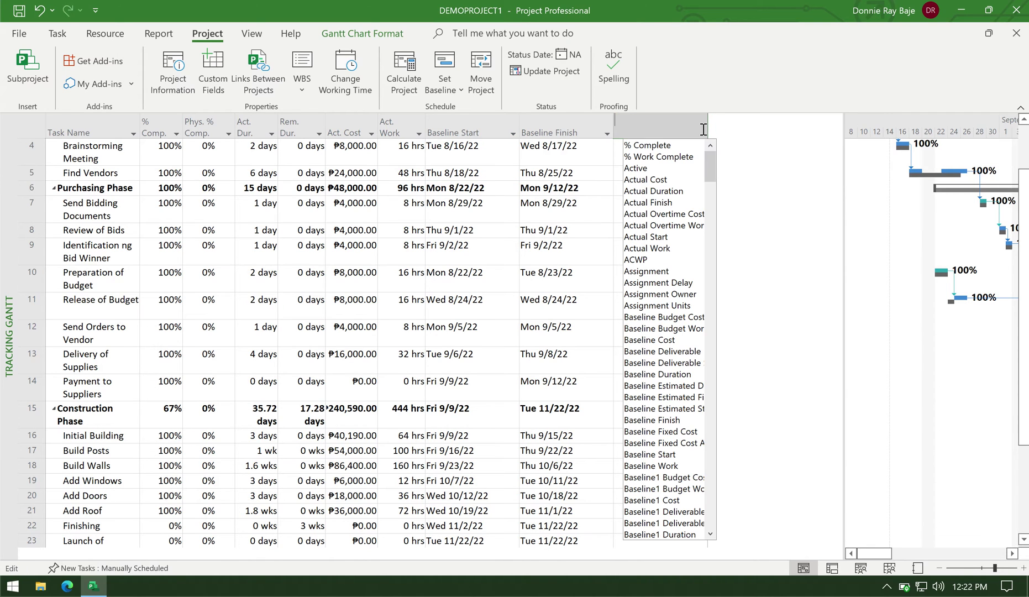
click(666, 238)
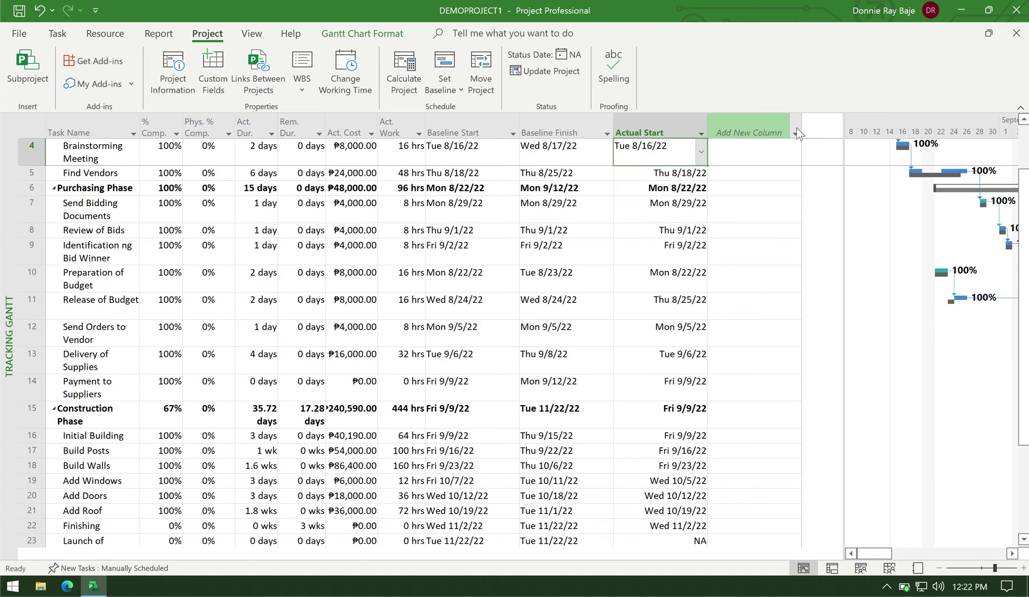
click(797, 129)
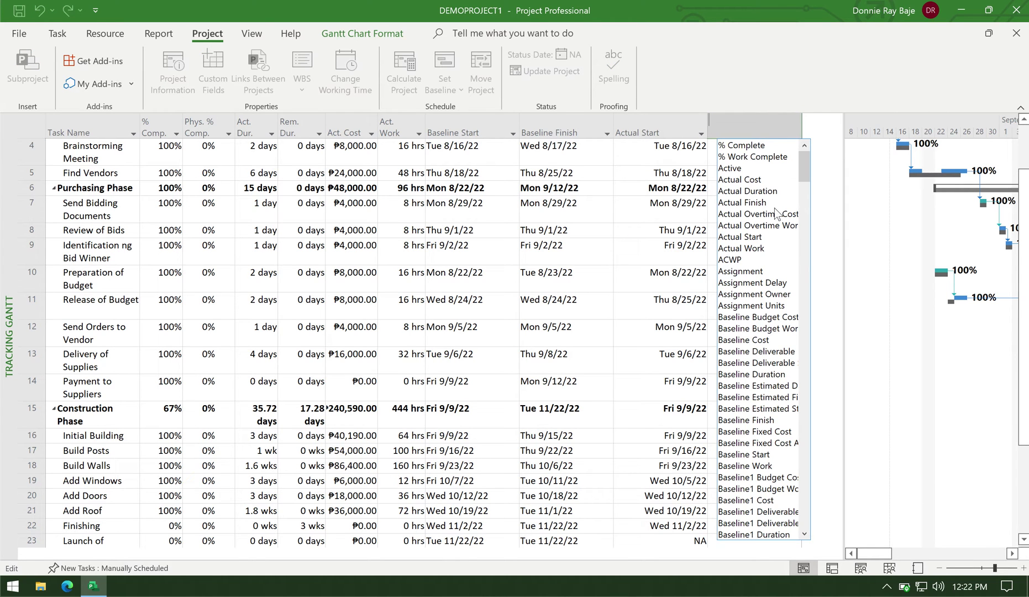
click(772, 203)
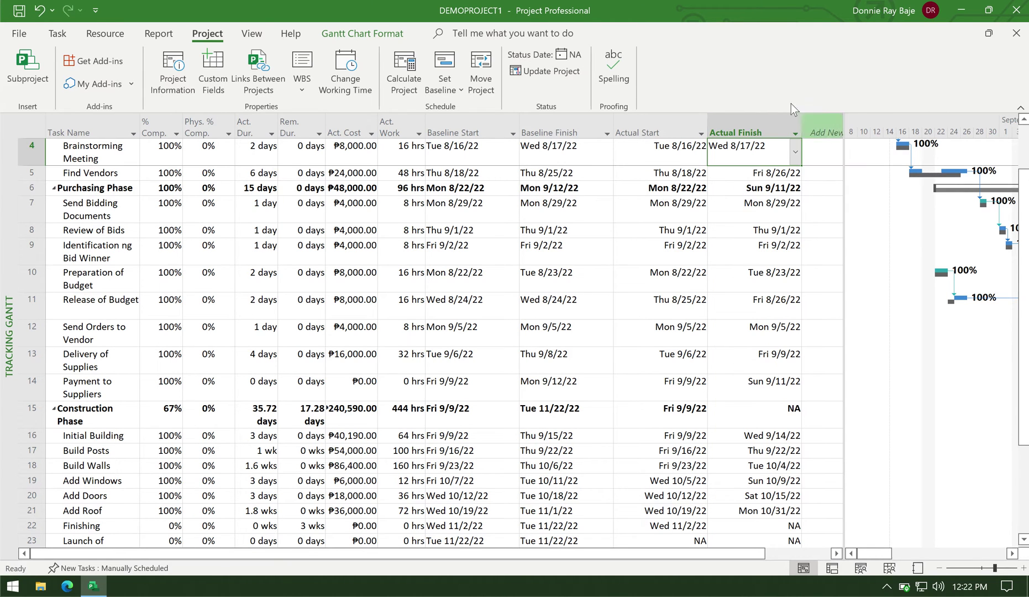
click(474, 120)
click(564, 131)
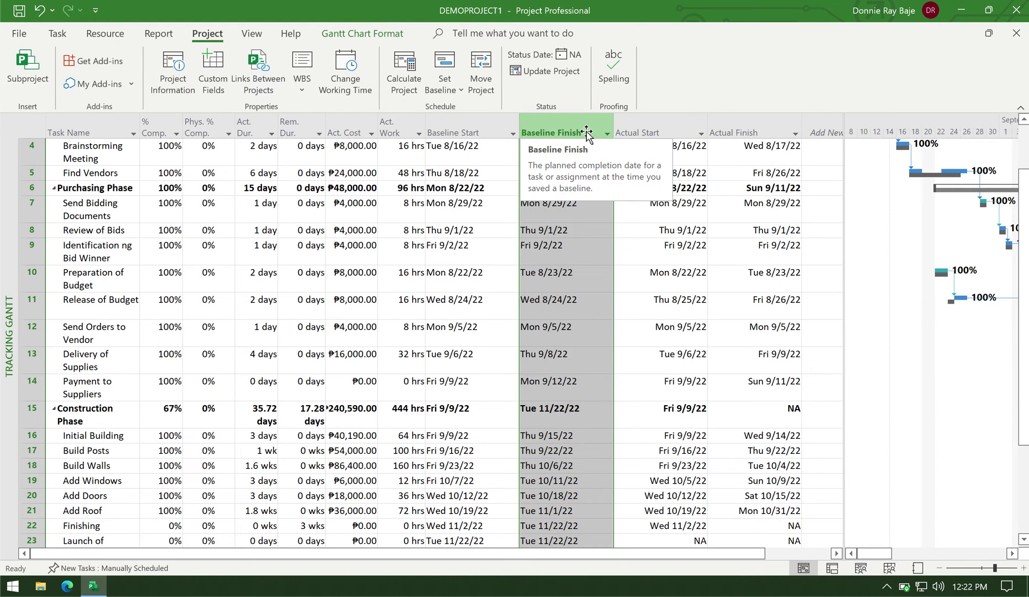
click(672, 121)
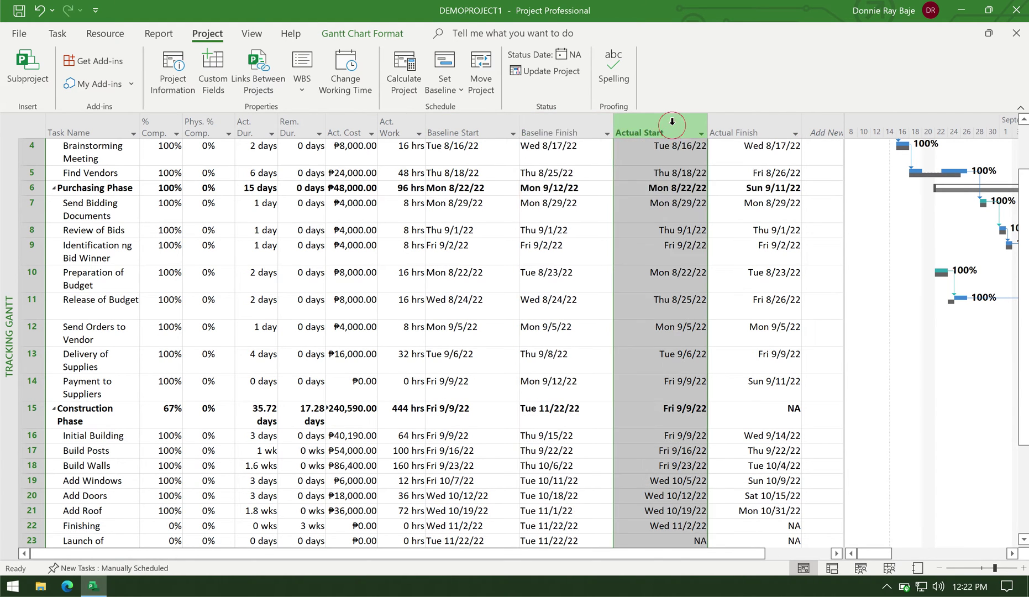
click(760, 120)
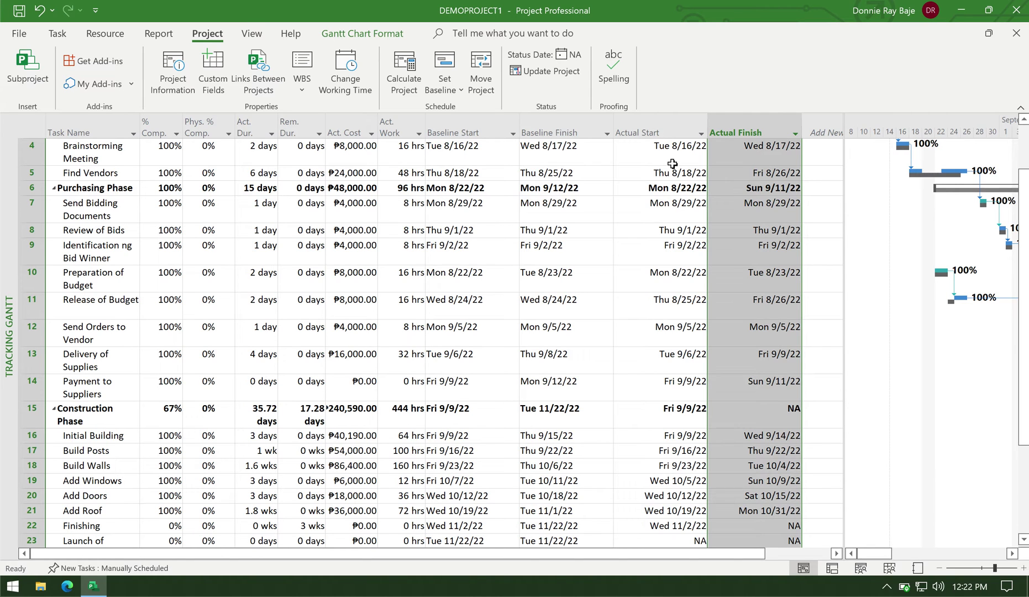
Select the Baseline Start/Finish and Actual Start/Finish columns side by side for comparison
click(663, 201)
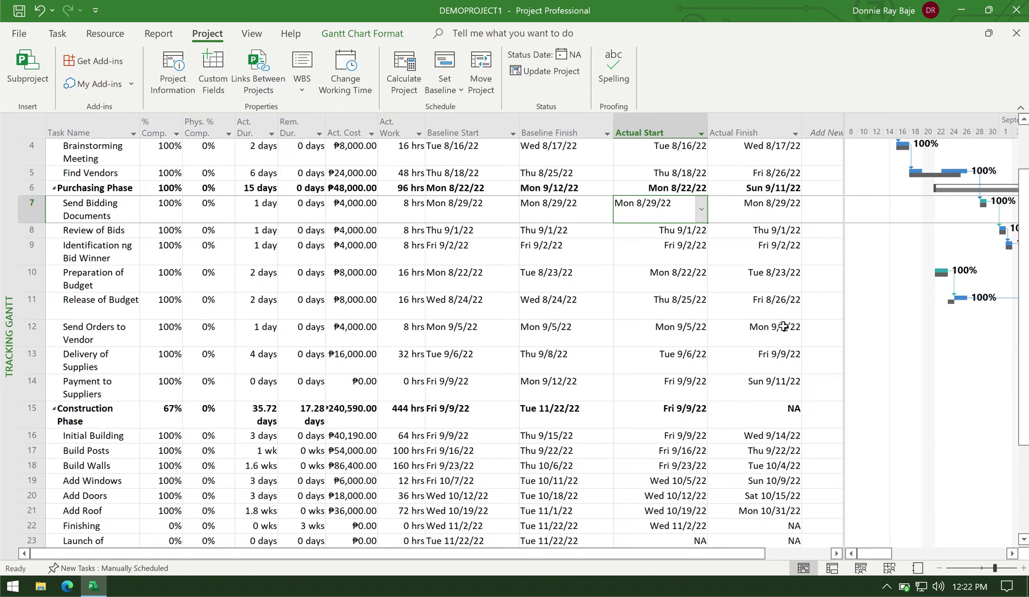
scroll(1025, 271, up, 1)
scroll(1024, 272, down, 1)
click(482, 129)
shift+click(549, 121)
click(653, 123)
shift+click(722, 120)
Scroll to the later tasks and inspect actual and baseline start dates in rows 20–25
click(1024, 189)
drag(1025, 193, 1025, 283)
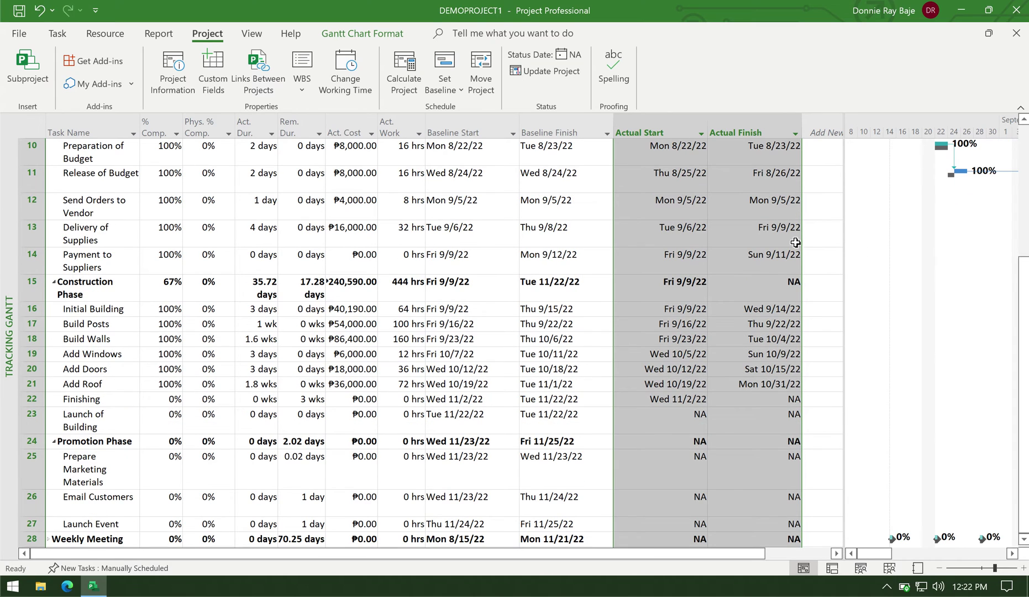
click(686, 424)
click(680, 485)
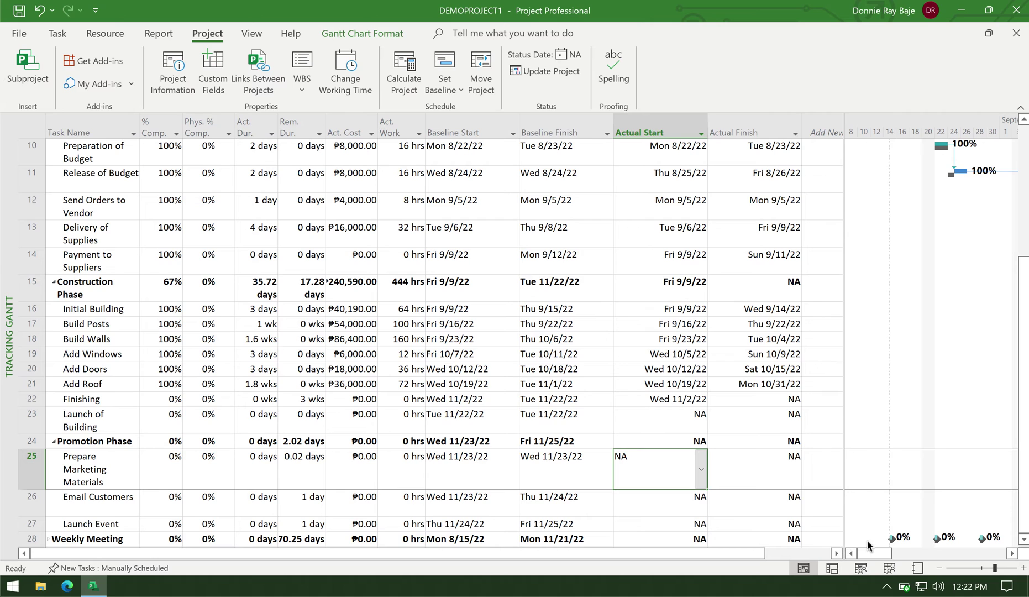
mouse_move(609, 402)
mouse_down()
mouse_move(625, 559)
mouse_move(833, 565)
mouse_move(829, 389)
mouse_move(607, 396)
mouse_up()
mouse_move(120, 389)
mouse_down()
mouse_move(91, 389)
mouse_move(115, 429)
mouse_move(132, 404)
mouse_move(114, 393)
mouse_up()
key(ctrl+z)
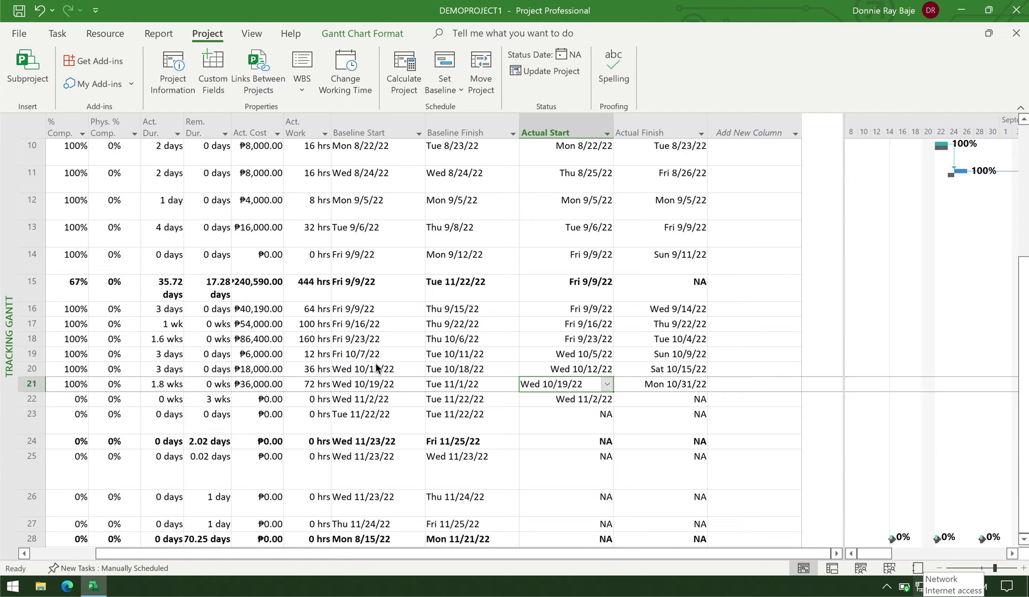
click(376, 365)
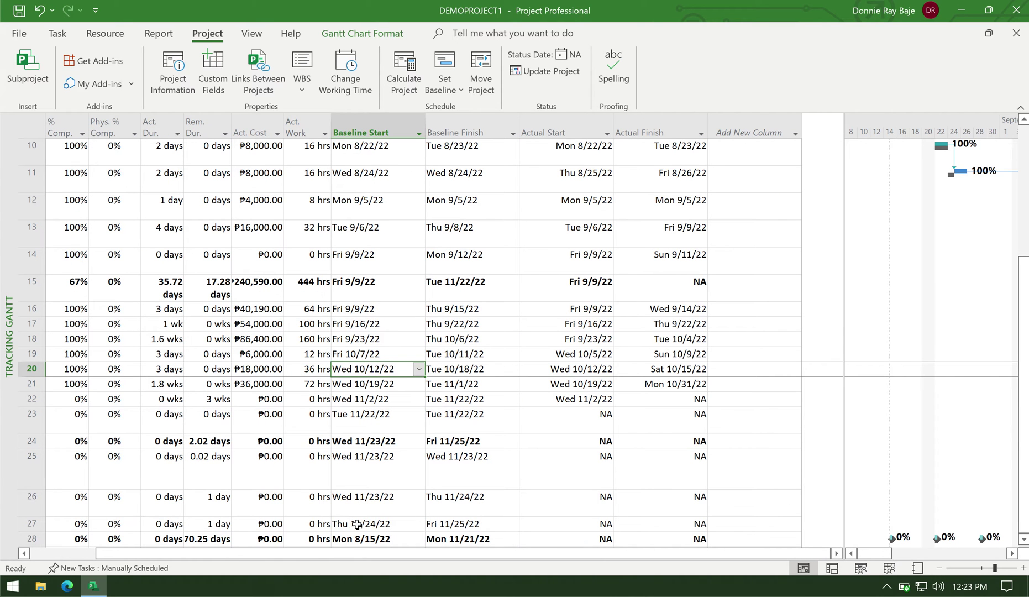
Inspect the Finishing task row and Build Walls actual duration, then bring up the Report commands
scroll(242, 550, left, 3)
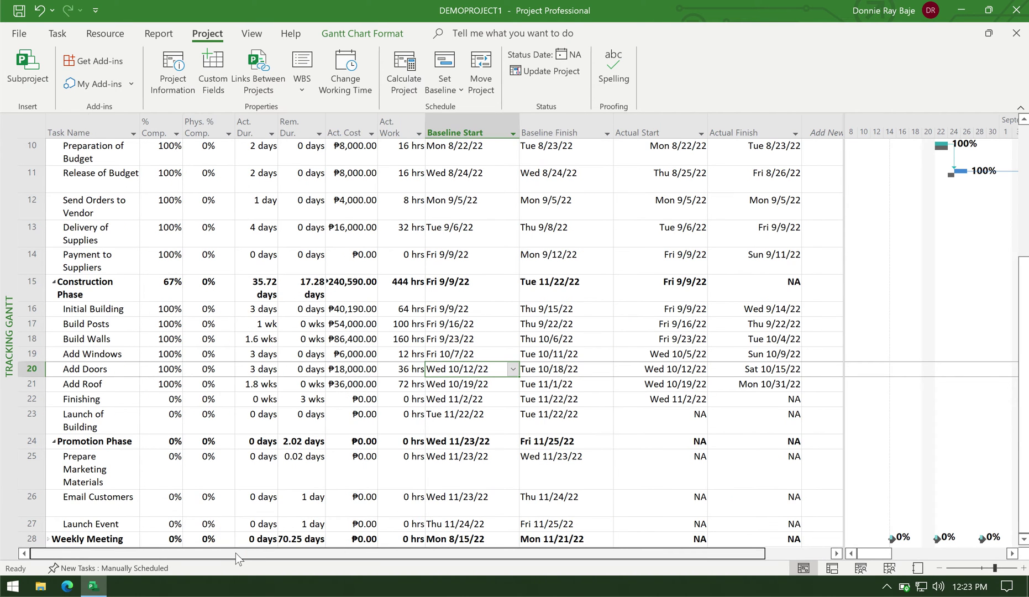
click(37, 398)
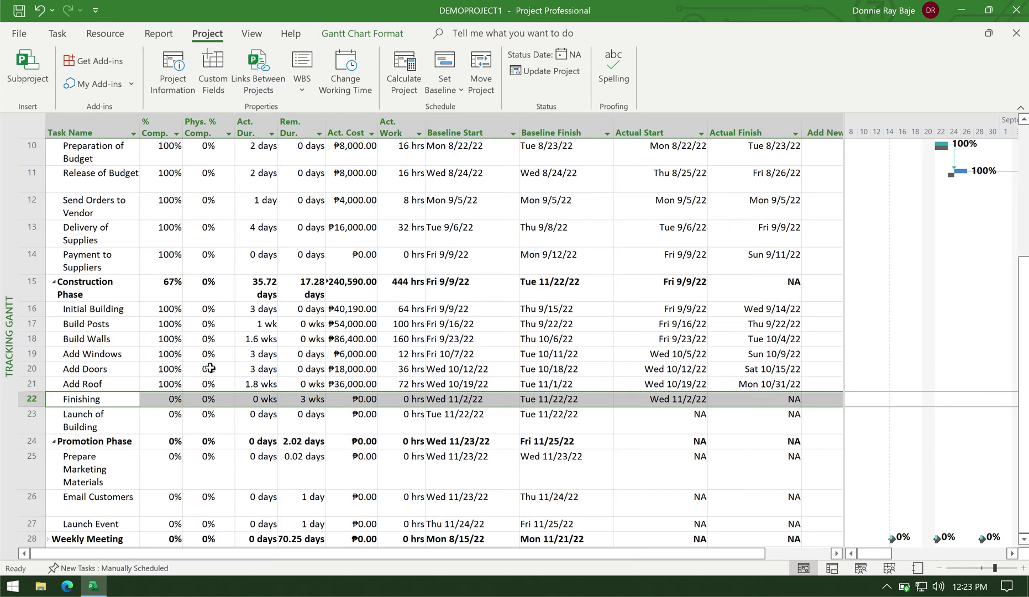
click(260, 341)
click(166, 37)
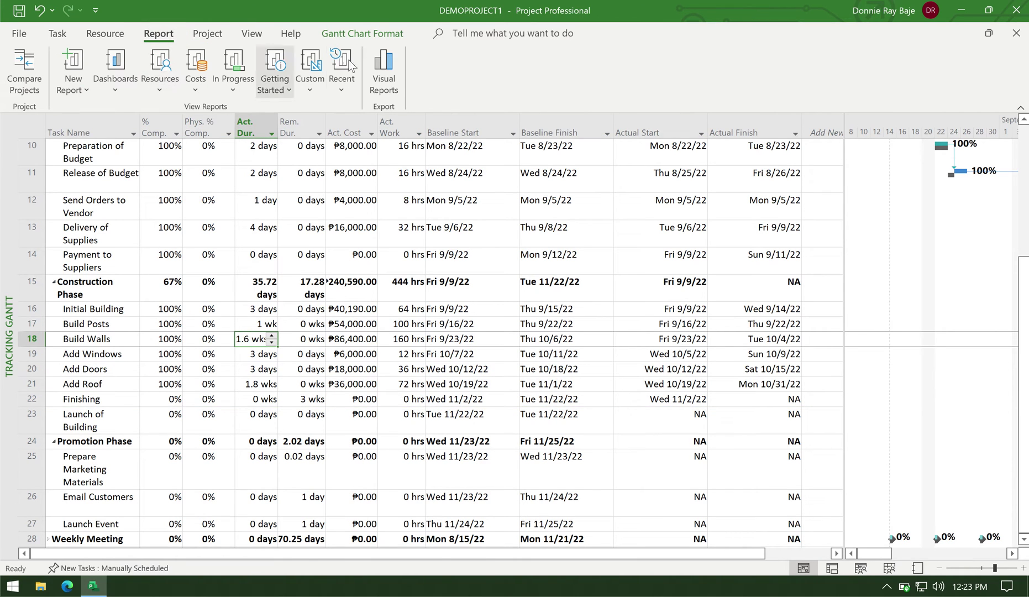
Open Visual Reports and select the Baseline Work Report template
click(380, 83)
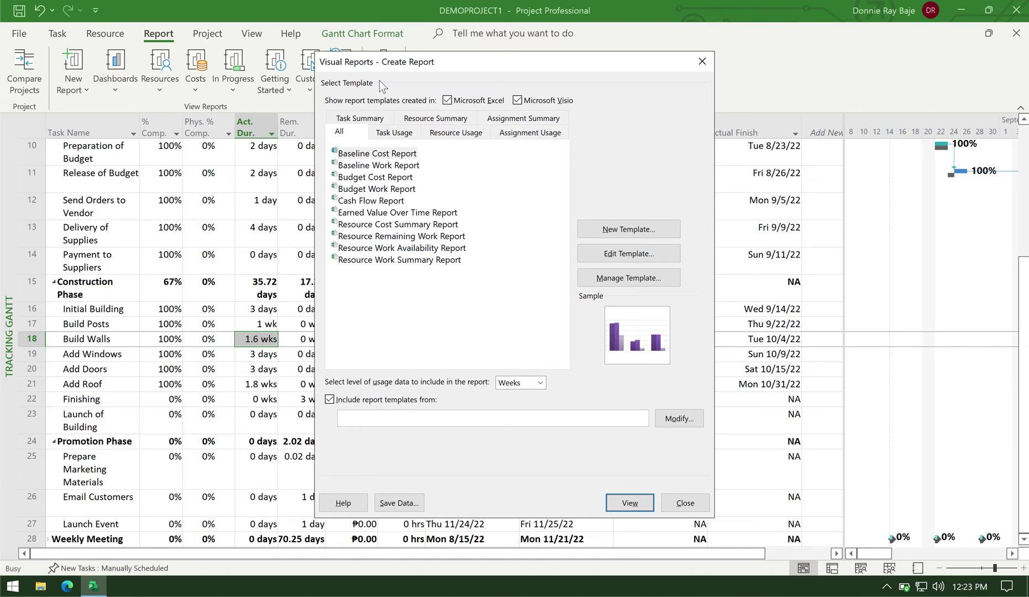
click(398, 167)
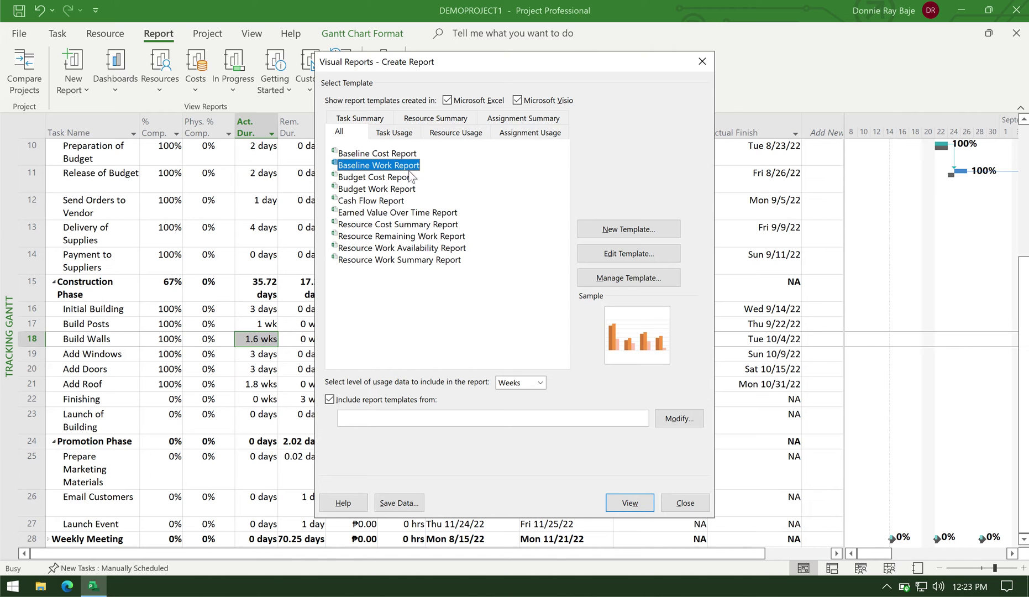
Open the field picker and add Baseline Cumulative Work to the selected fields
click(650, 255)
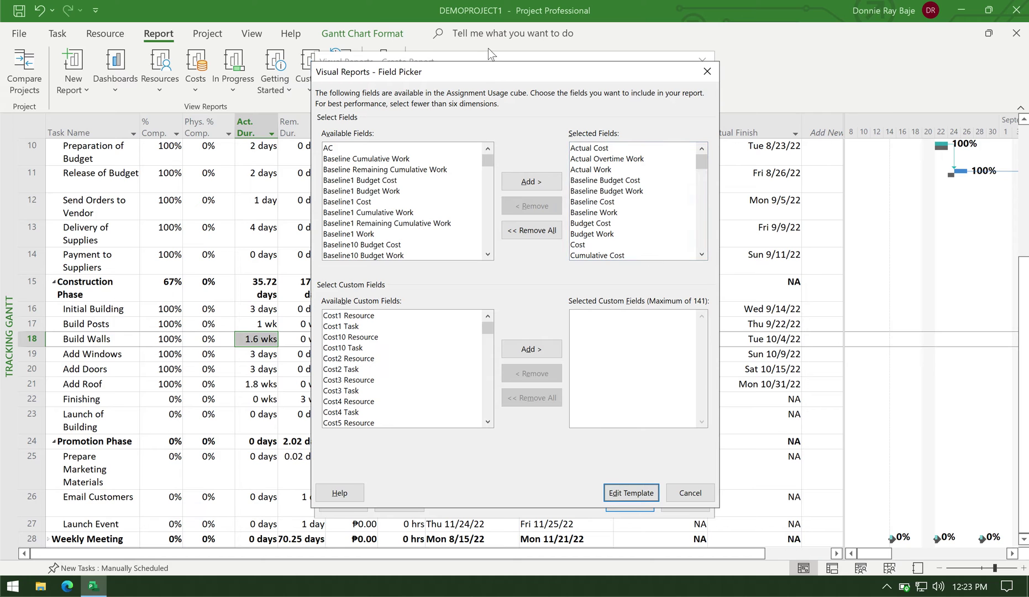
drag(472, 71, 437, 53)
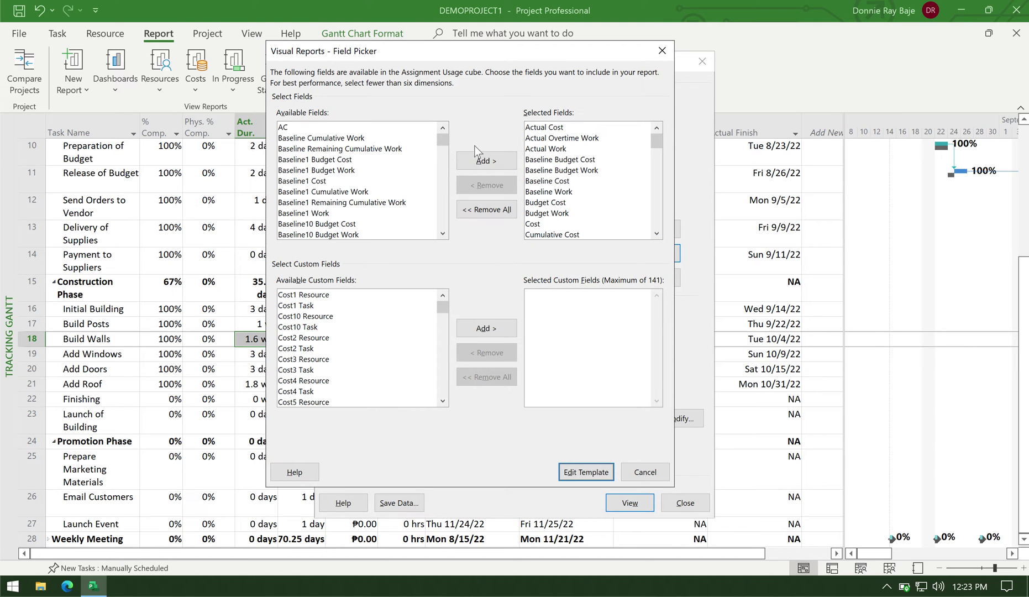
mouse_move(655, 143)
mouse_down()
mouse_move(656, 177)
mouse_move(654, 128)
mouse_up()
click(339, 138)
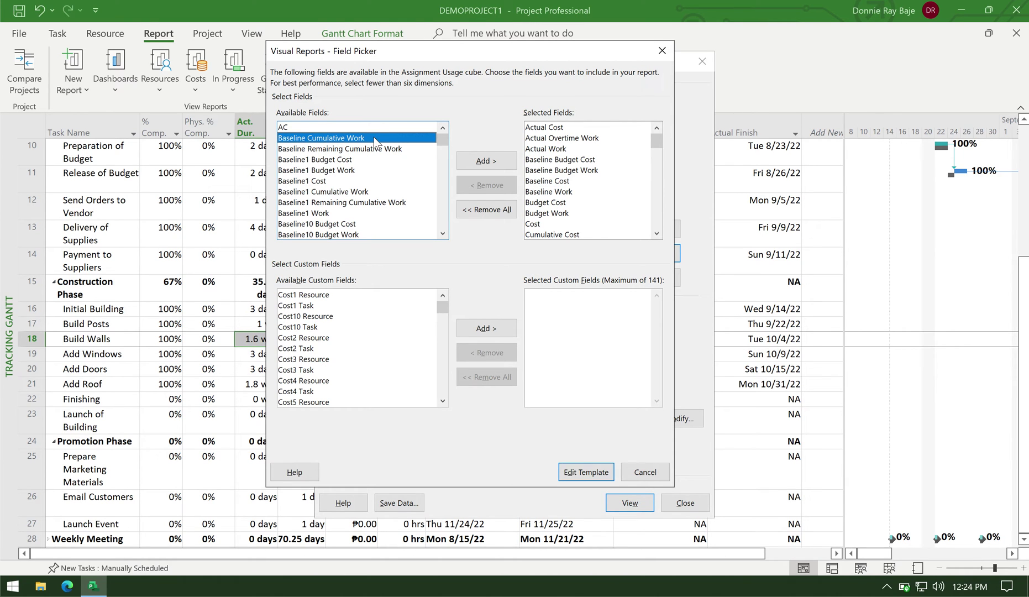
click(502, 159)
Add Cumulative Actual Work to the selected fields
scroll(446, 215, down, 3)
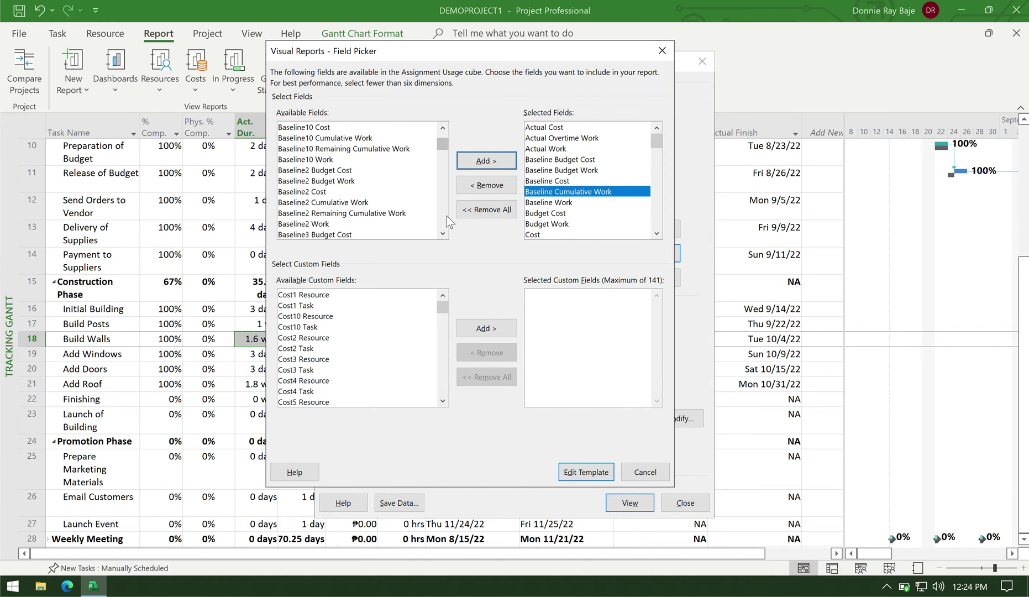
scroll(445, 216, down, 10)
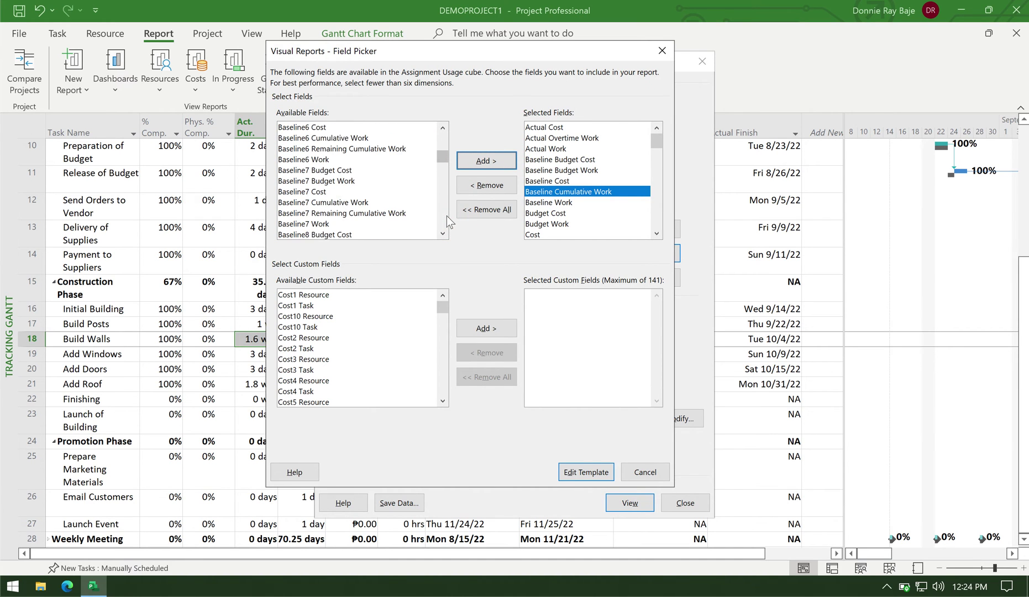
scroll(446, 216, down, 7)
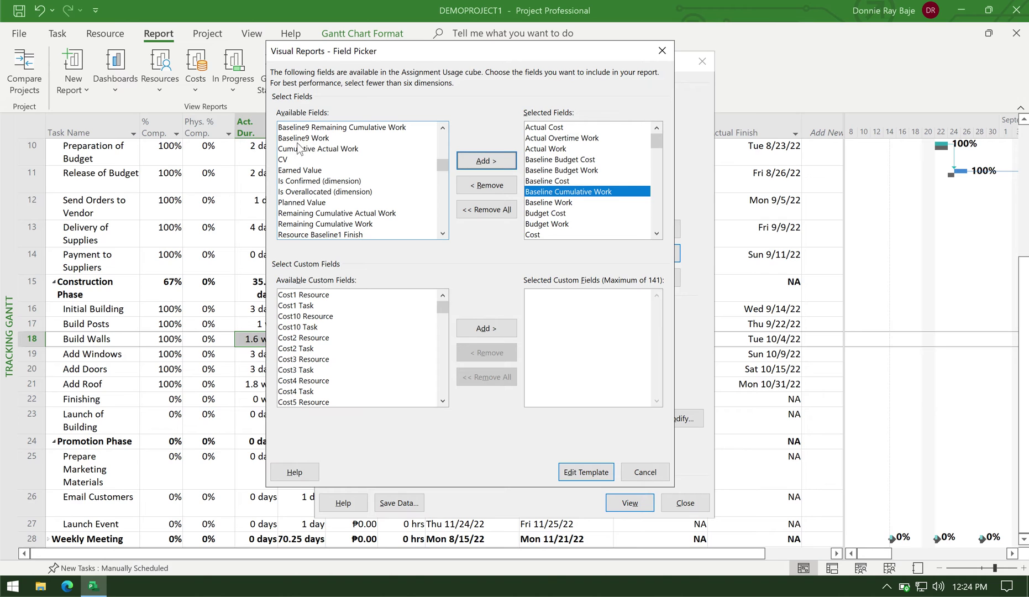
click(296, 148)
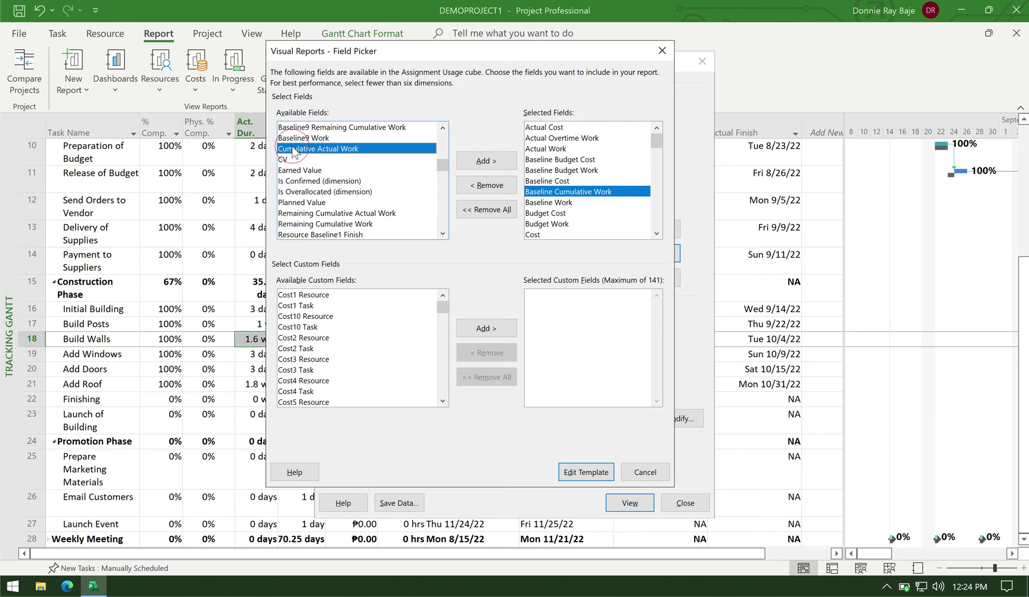
click(488, 162)
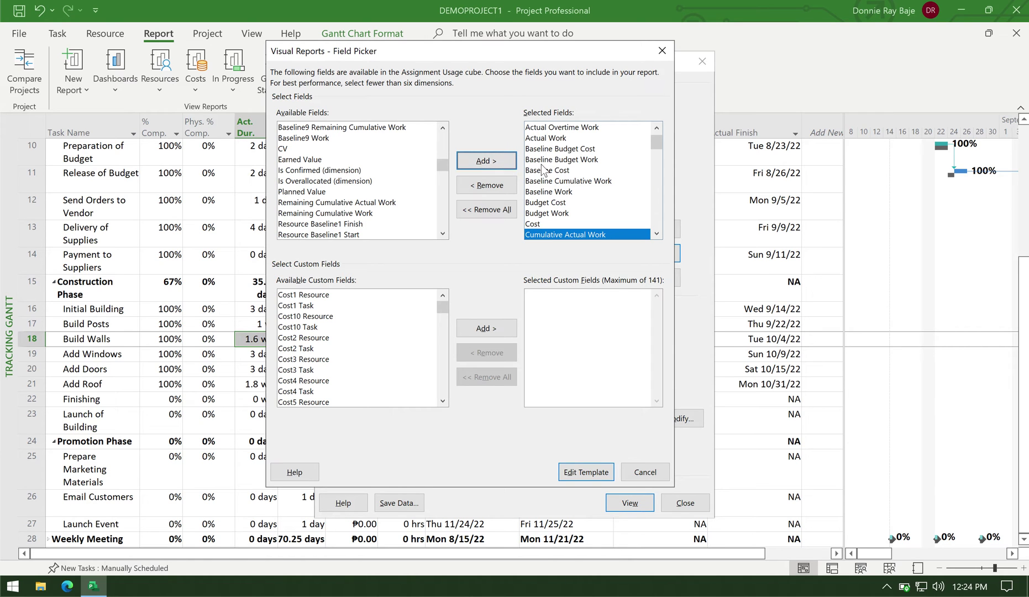
Review the chosen fields and build the report template in Excel
click(554, 181)
click(555, 224)
click(555, 235)
click(577, 183)
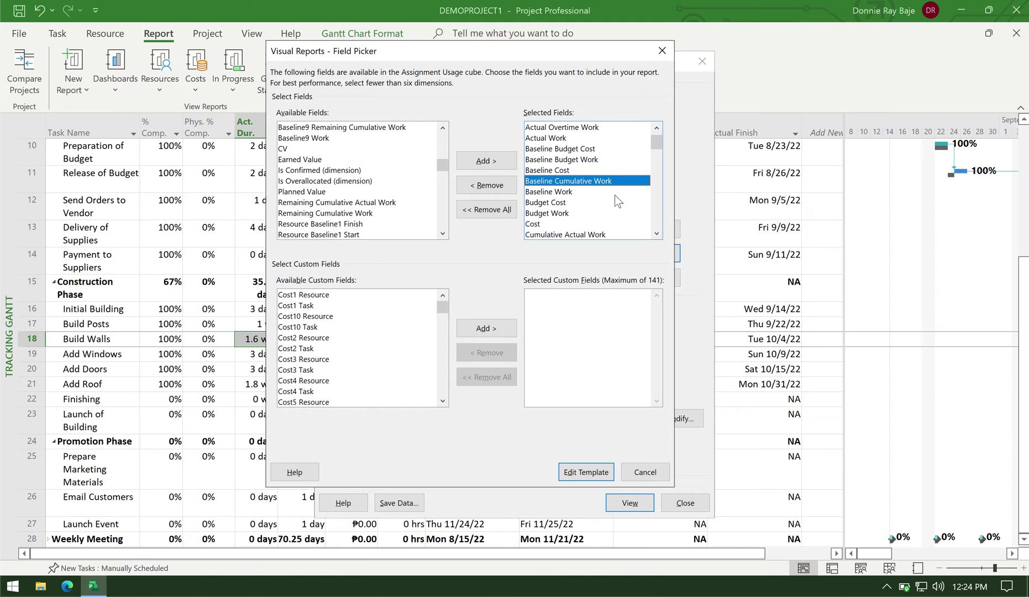
click(604, 476)
click(603, 475)
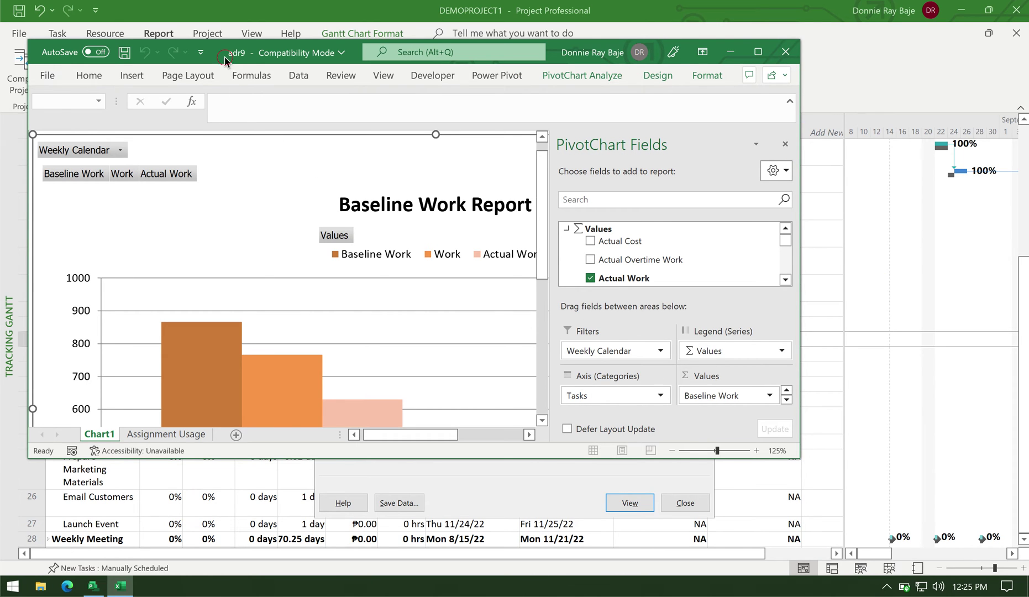
Move and maximize the Excel report window, then switch to the Assignment Usage sheet
drag(226, 58, 260, 75)
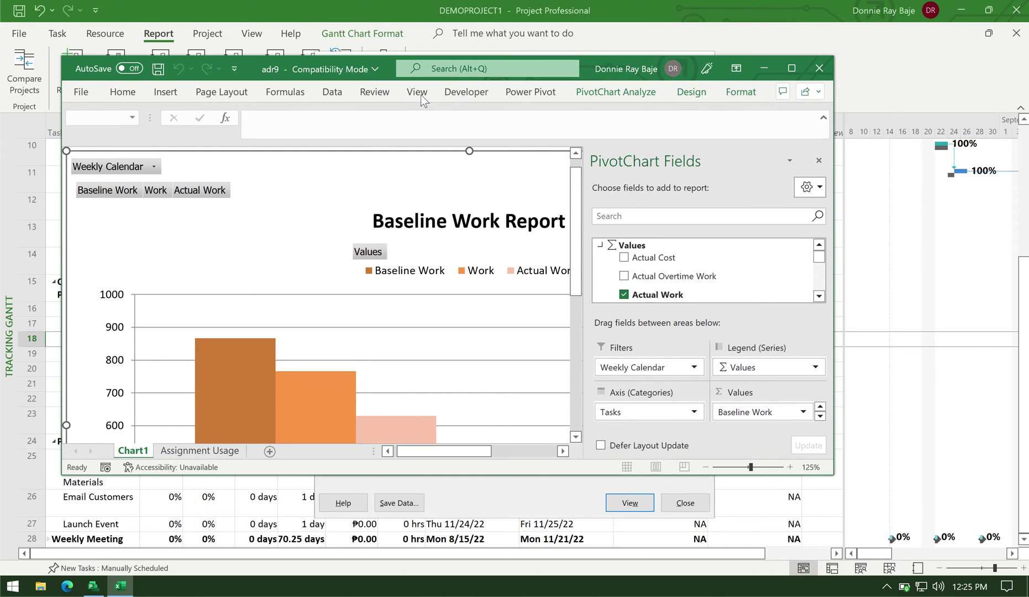
click(794, 67)
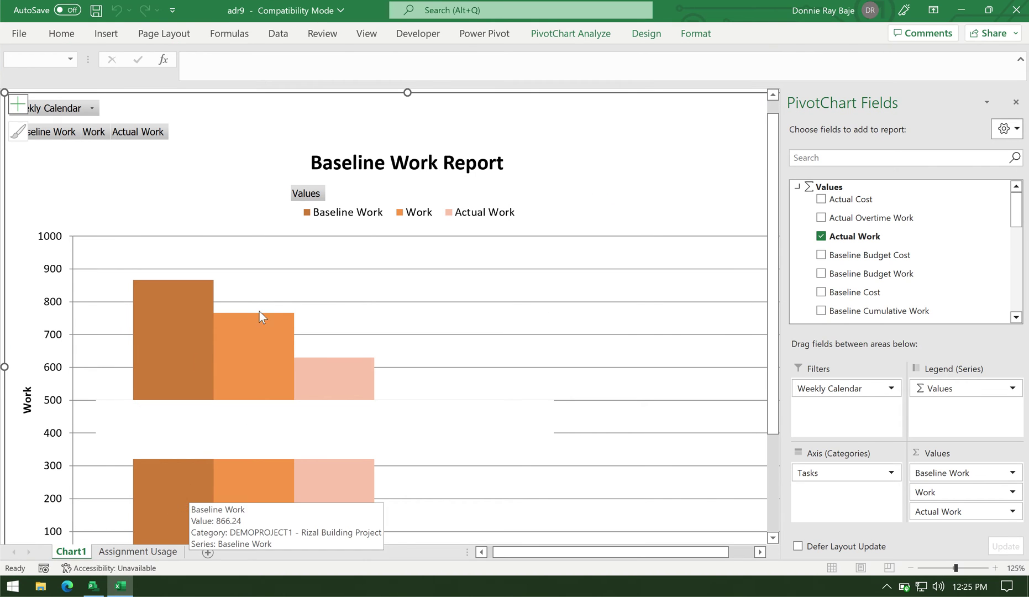
click(123, 551)
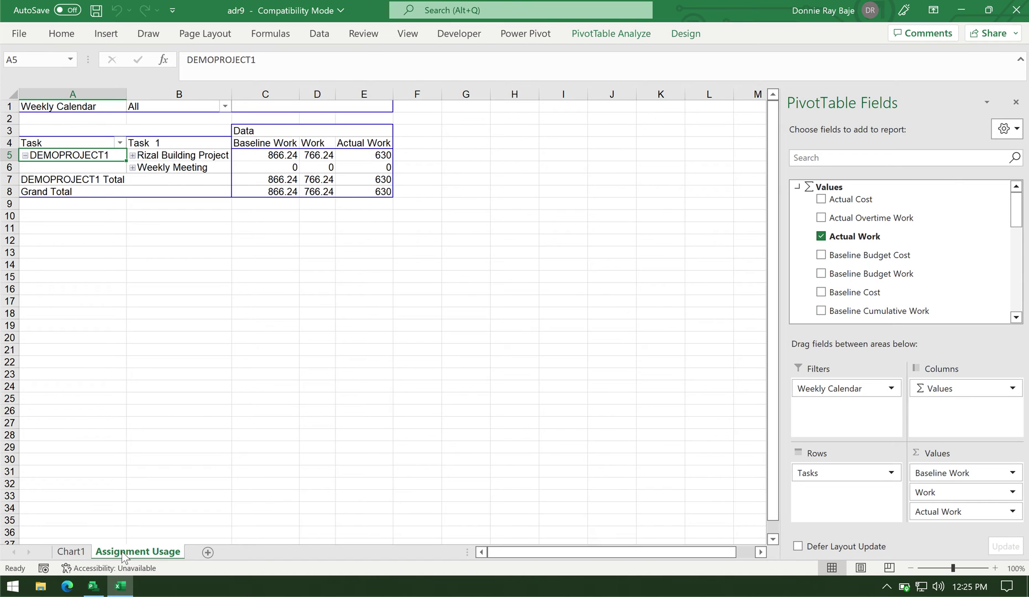
Swap Actual Work, Baseline Work and Work for Baseline Cumulative Work and Cumulative Actual Work, then check the zero Weekly Meeting row
click(70, 551)
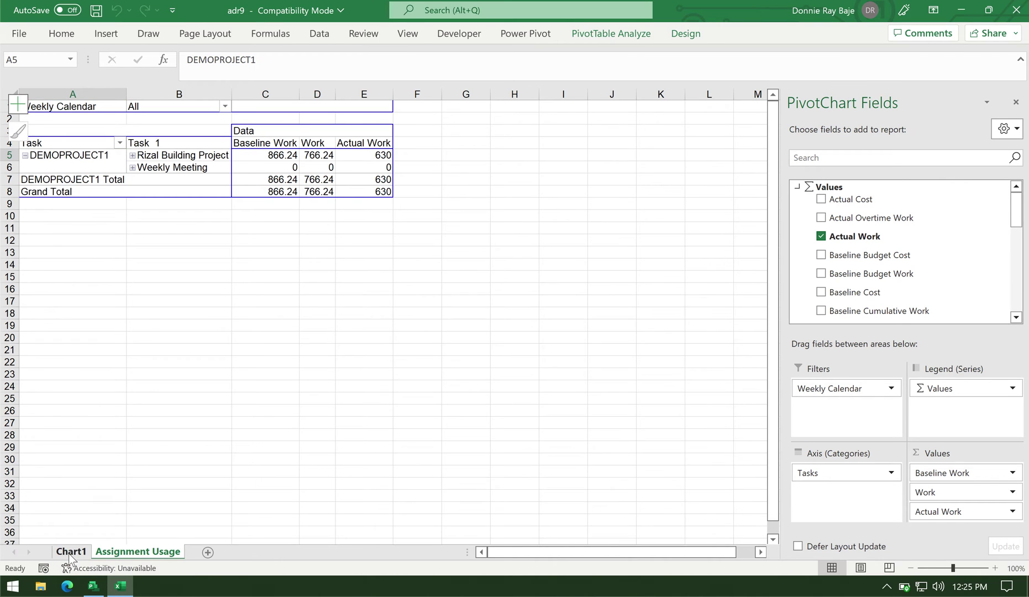
click(126, 552)
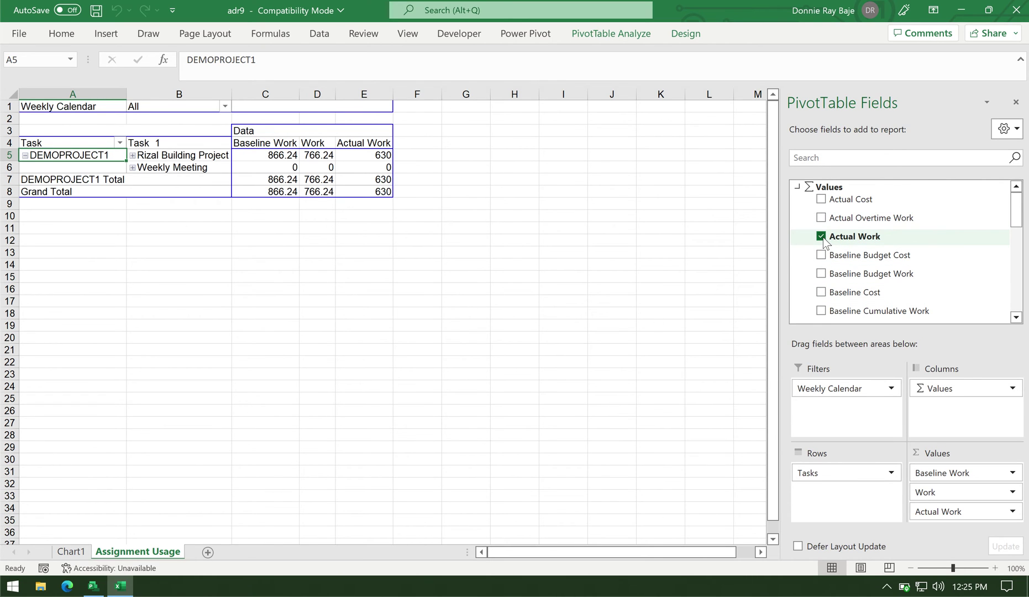
click(822, 236)
click(820, 311)
drag(1020, 215, 1019, 275)
click(821, 276)
click(820, 292)
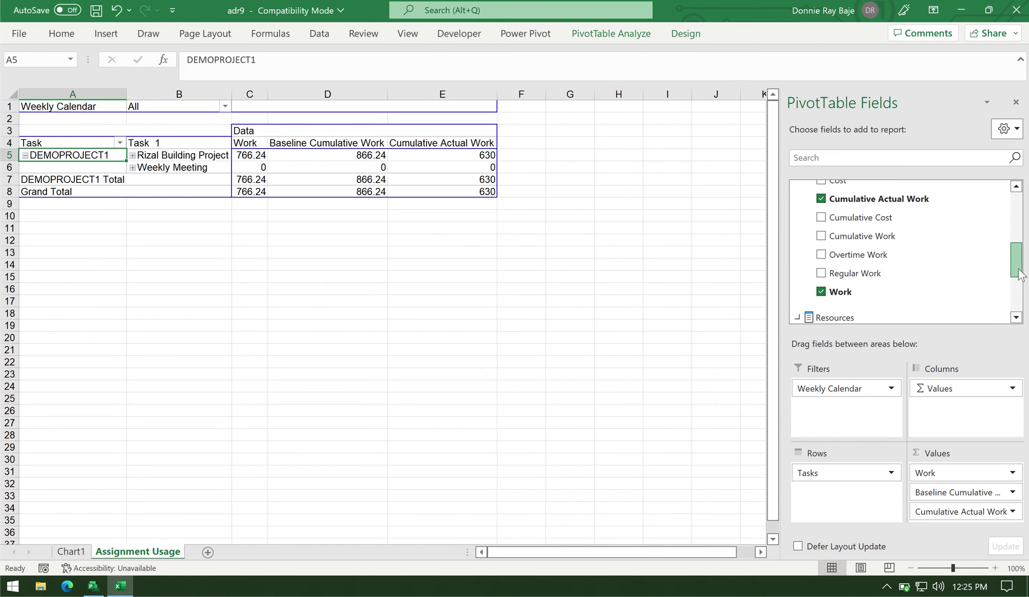
click(821, 293)
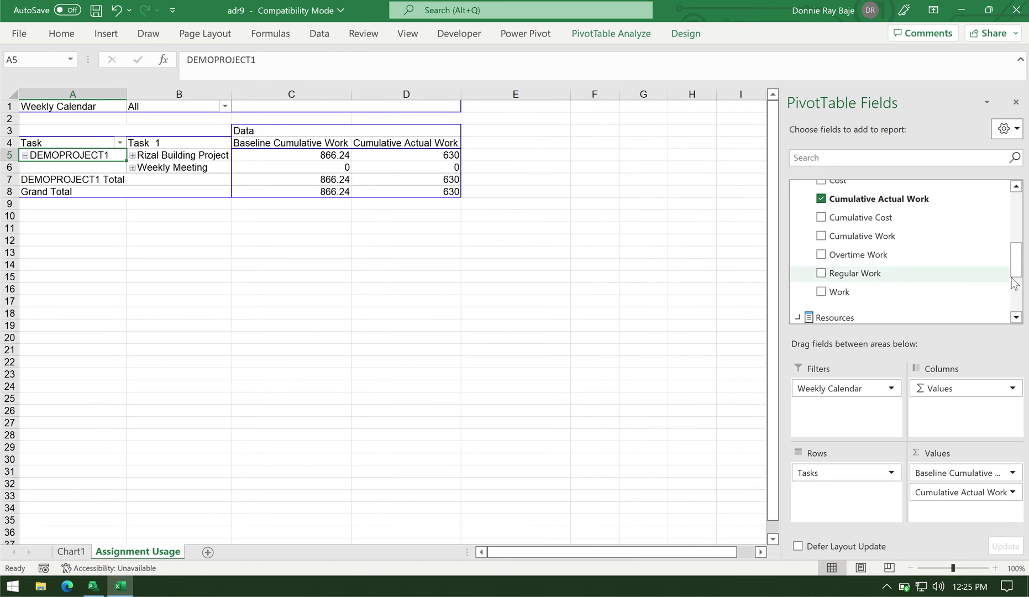
drag(1017, 271, 1019, 250)
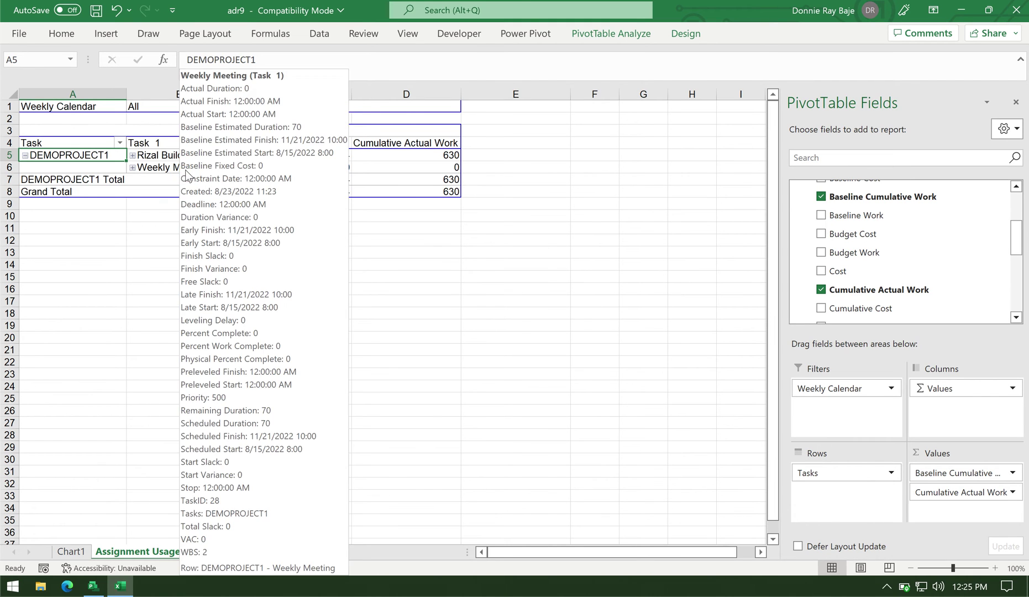
click(159, 172)
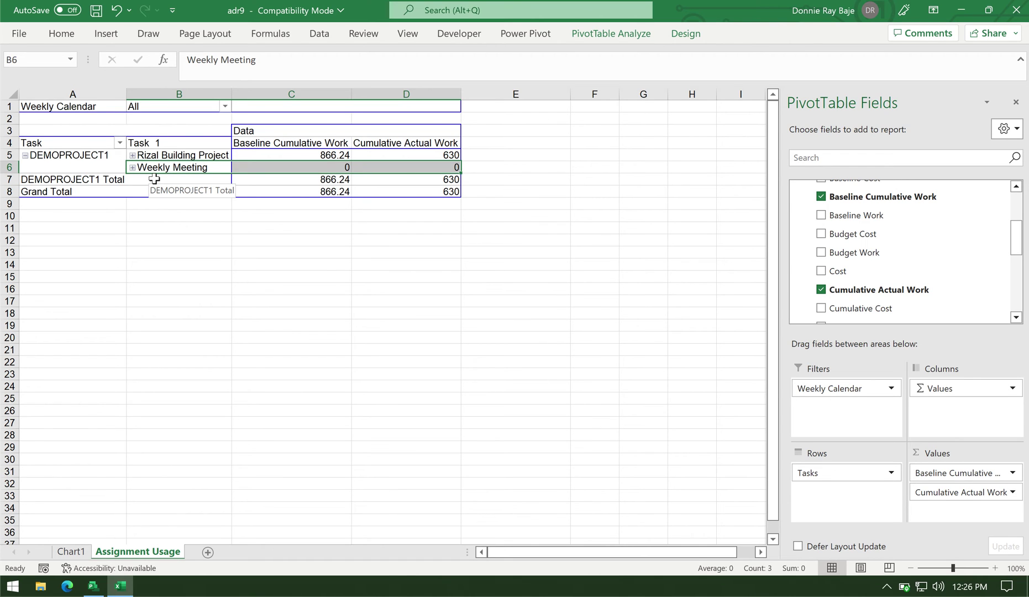
click(26, 158)
Uncheck Weekly Meeting under DEMOPROJECT1 in the Task row filter, then return to Microsoft Project
click(25, 155)
click(26, 155)
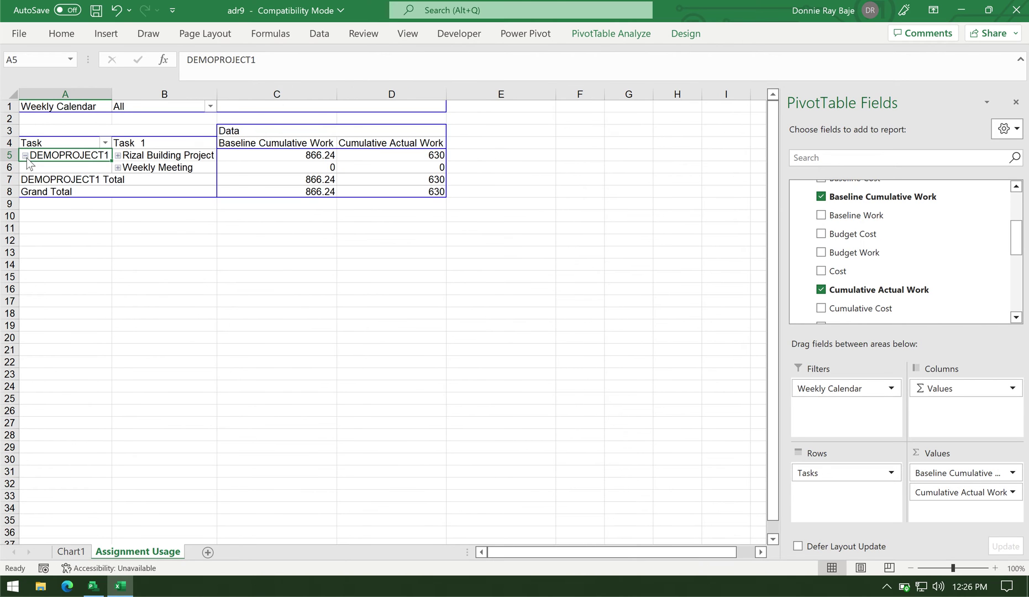
click(105, 143)
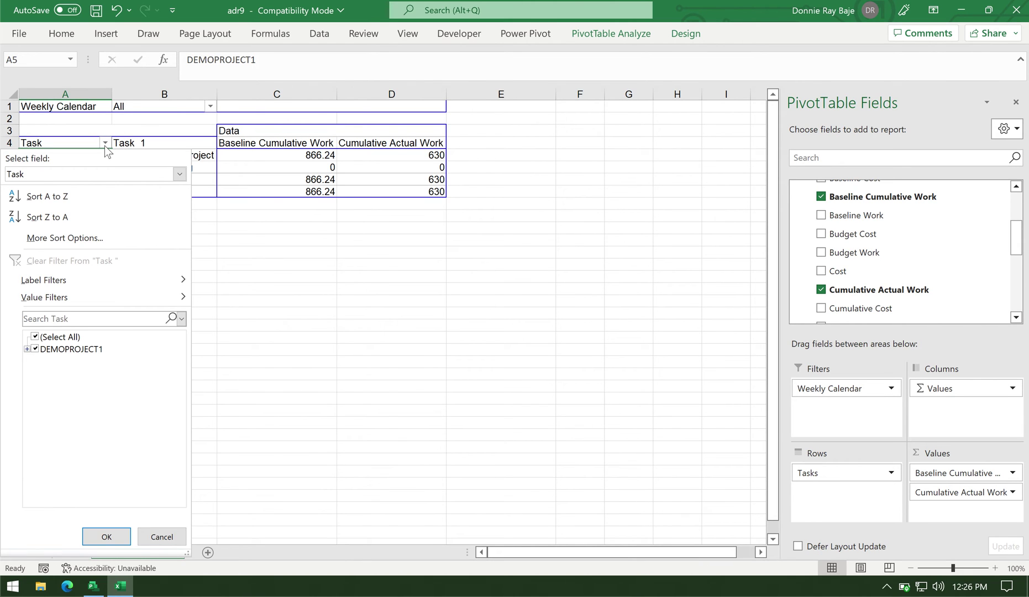
click(27, 349)
click(42, 386)
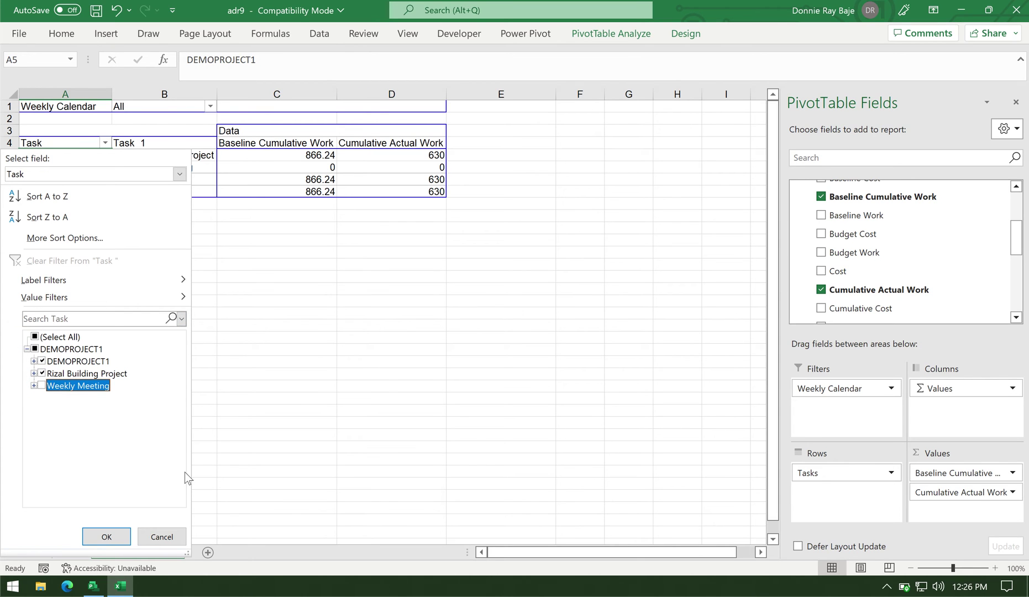
click(113, 536)
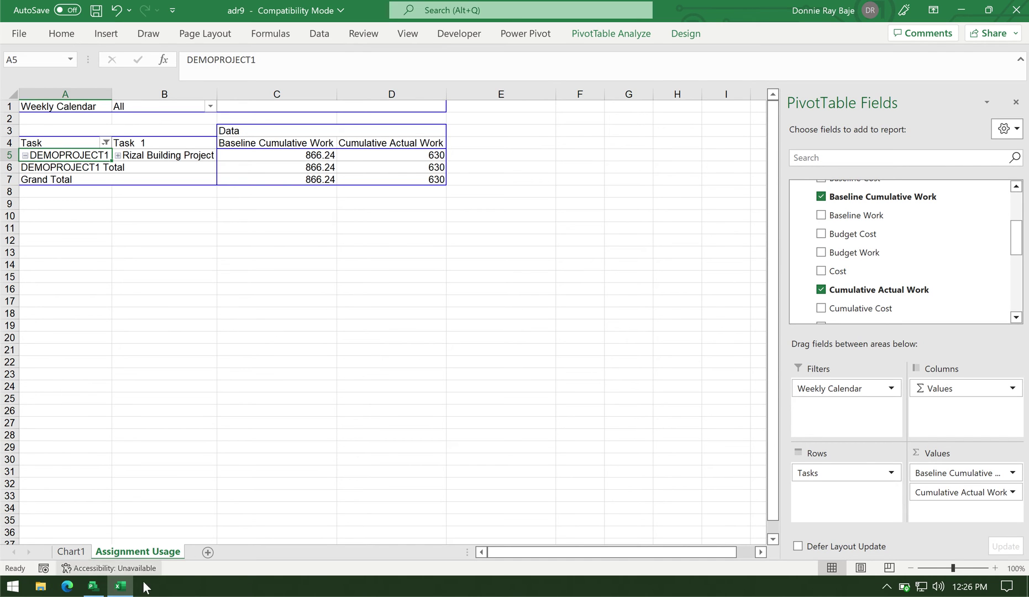
click(92, 585)
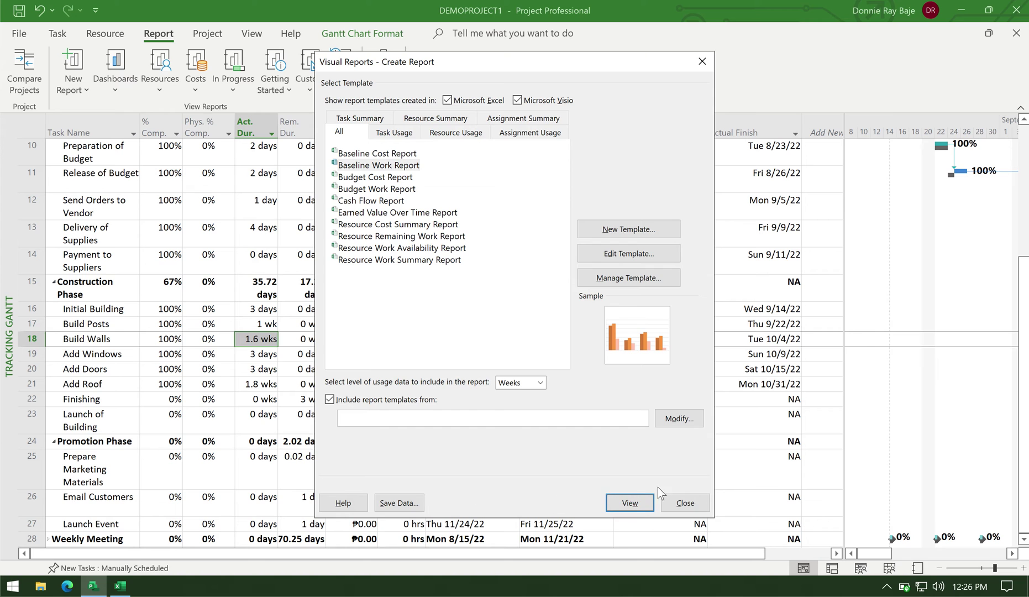
Close Visual Reports, check the unfinished Finishing task, then move Weekly Calendar into the pivot rows
click(685, 502)
click(37, 398)
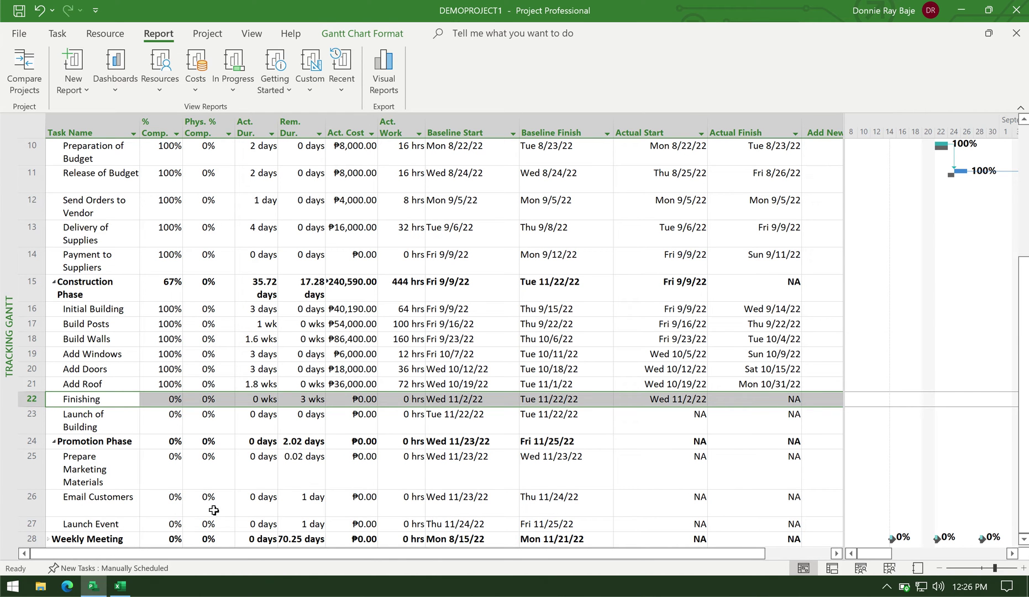
click(121, 587)
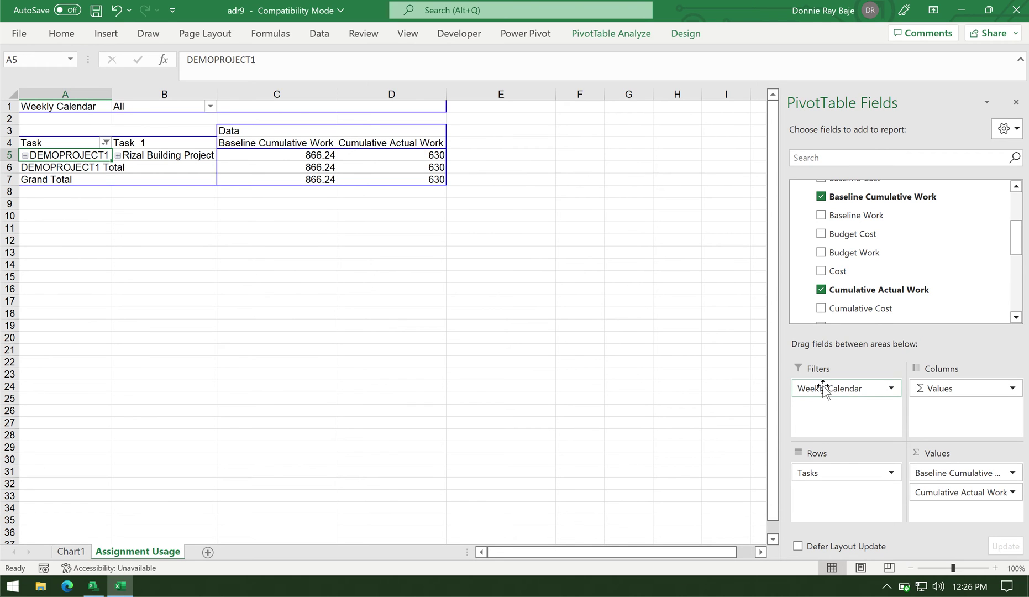
drag(823, 387, 838, 468)
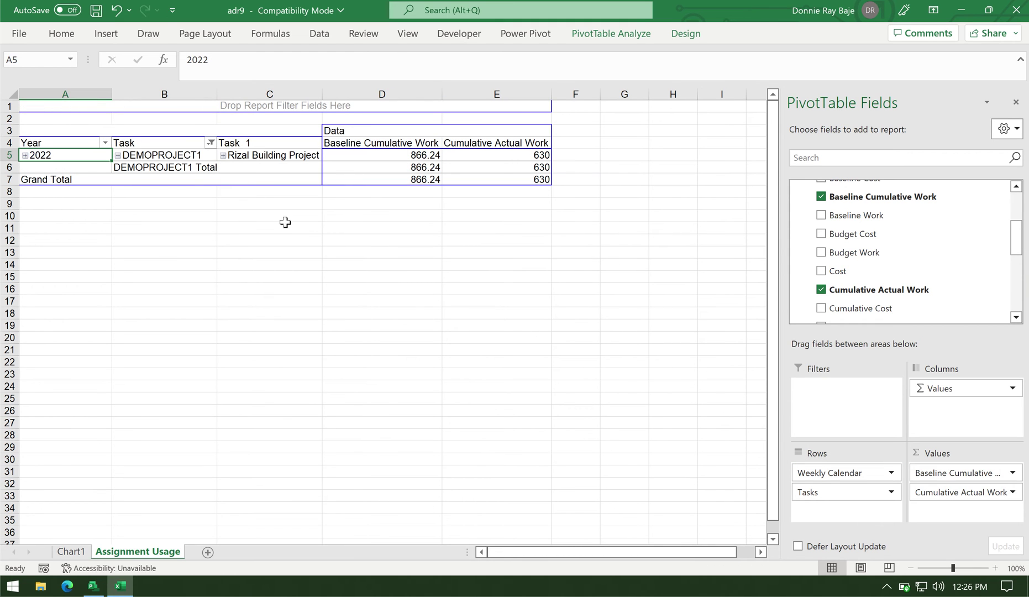
Expand Rizal Building Project in the pivot table to show its phases
click(80, 91)
click(67, 166)
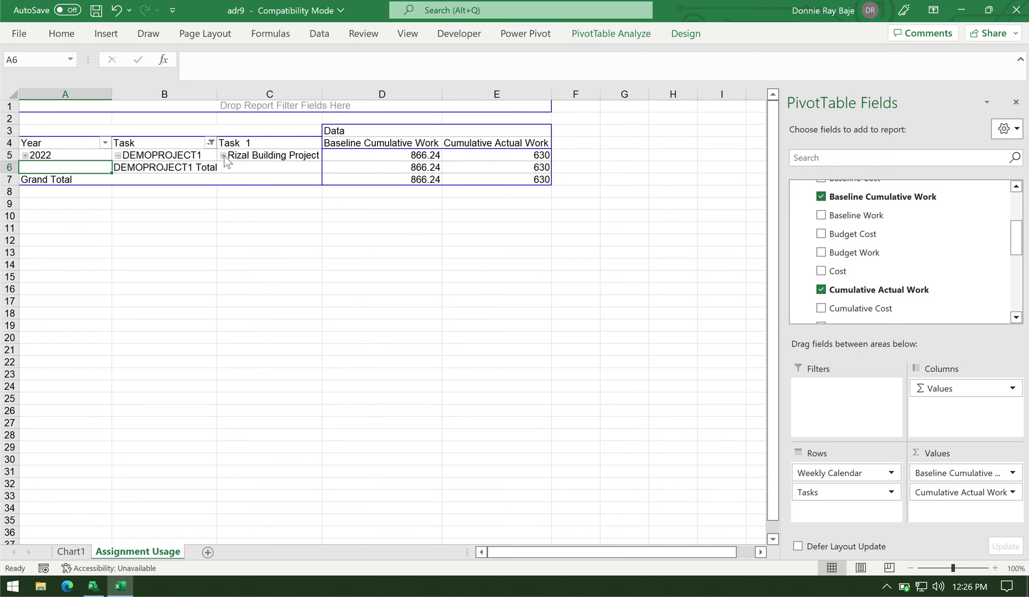
click(223, 156)
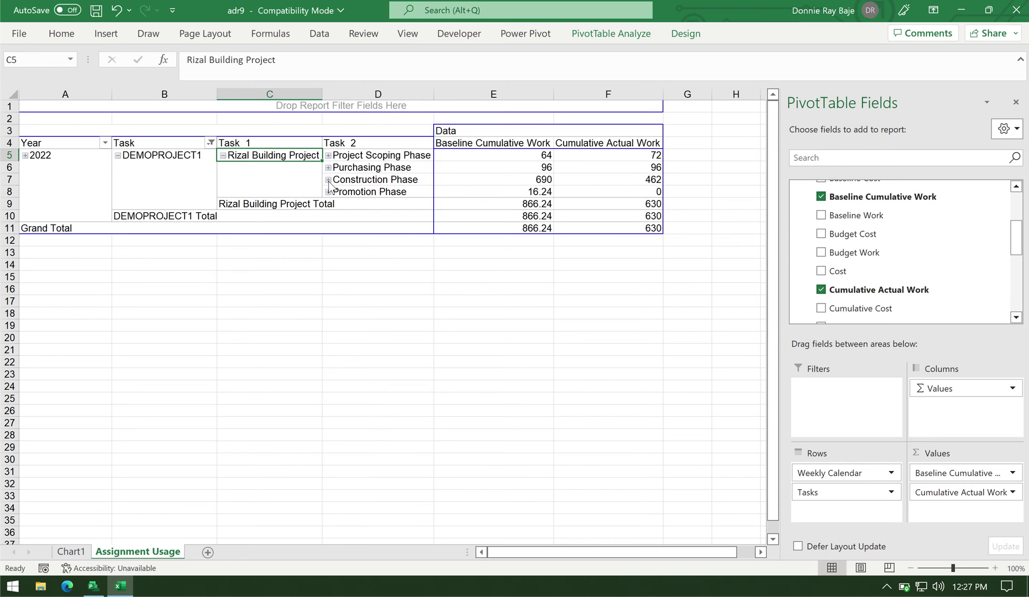
Compare against Project's Construction Phase through Promotion Phase rows, then return to the Excel pivot table
click(92, 585)
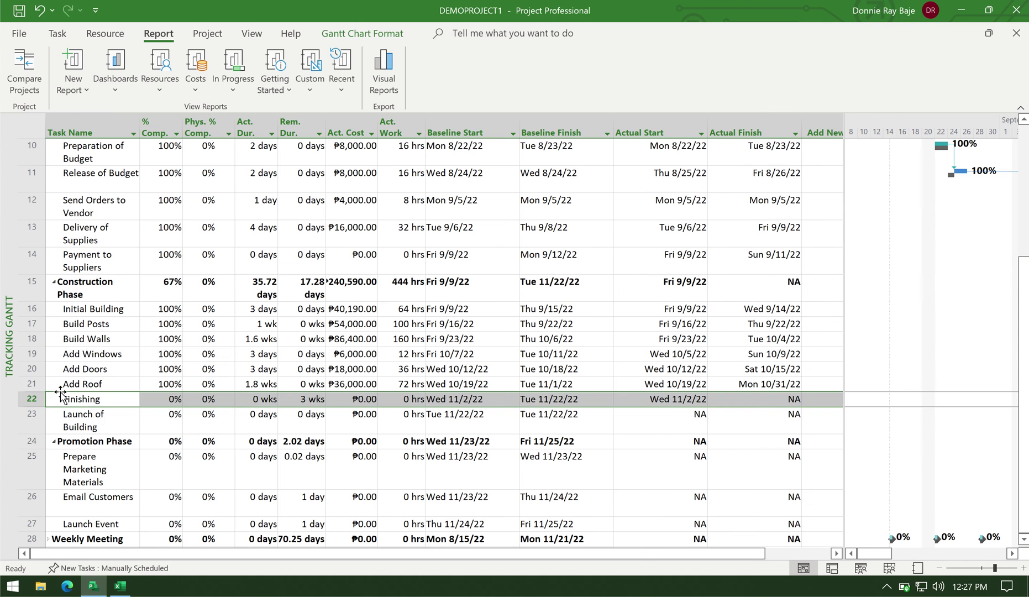
click(33, 287)
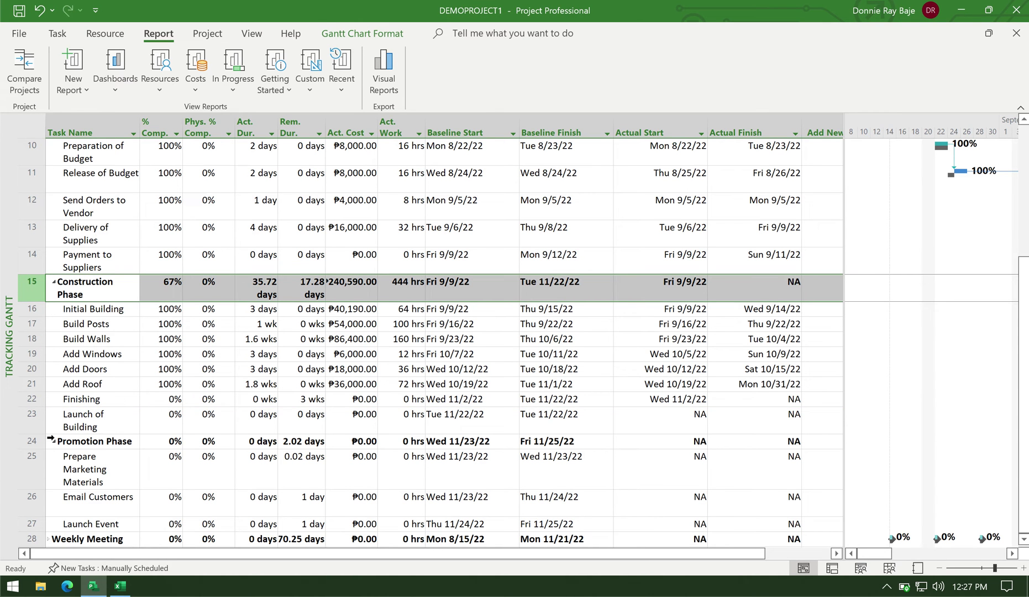
shift+click(52, 439)
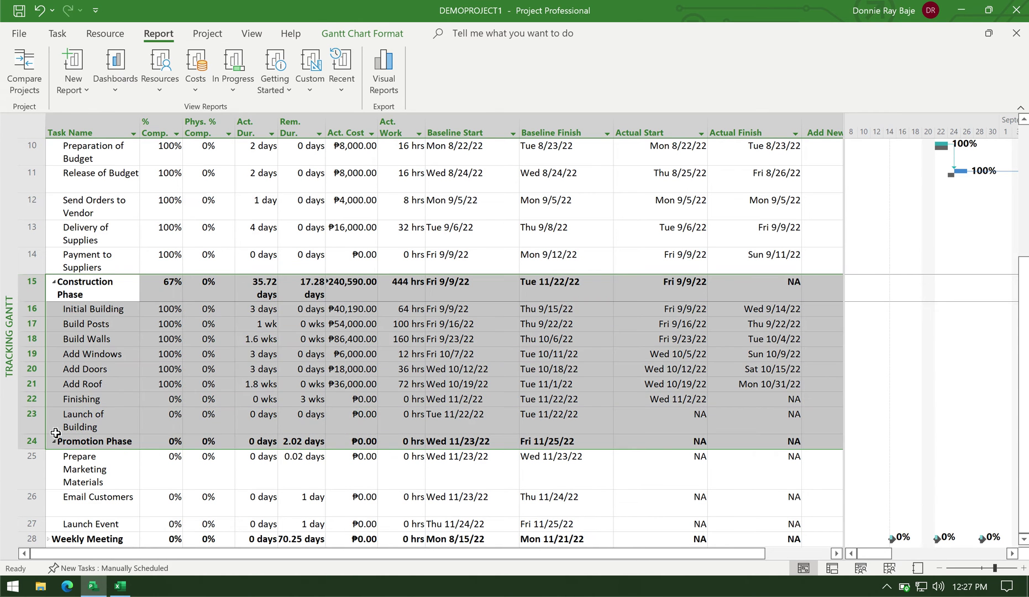
click(119, 585)
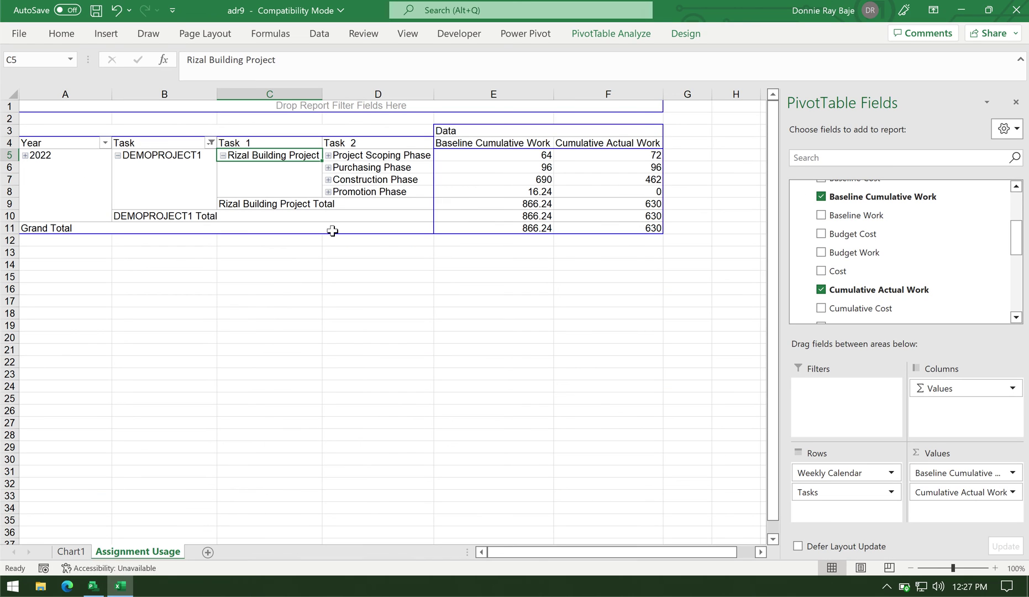
Expand Construction Phase into tasks, 2022 into quarters, and Q4 into weeks
click(328, 180)
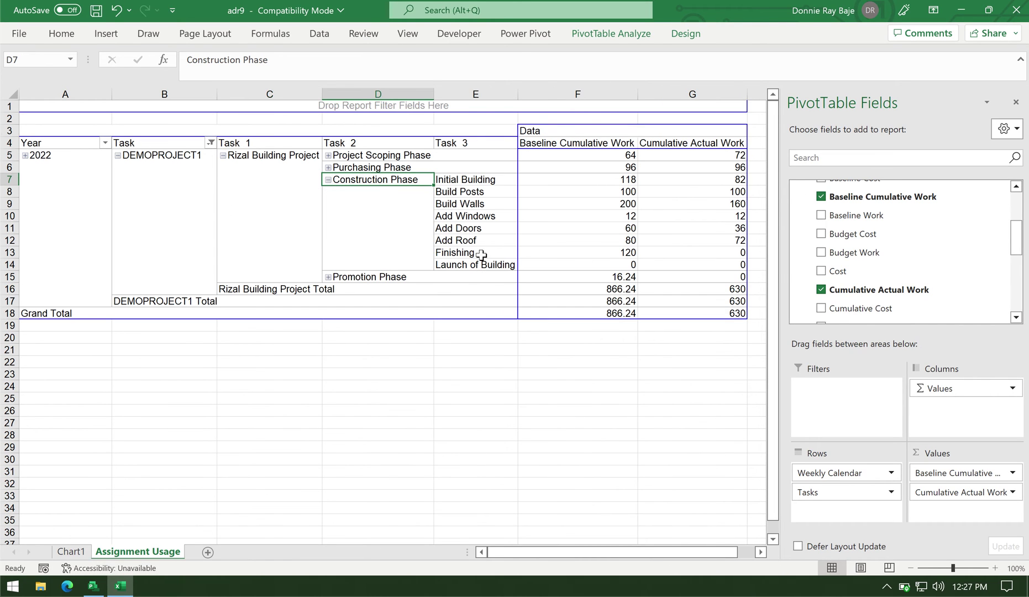
click(481, 255)
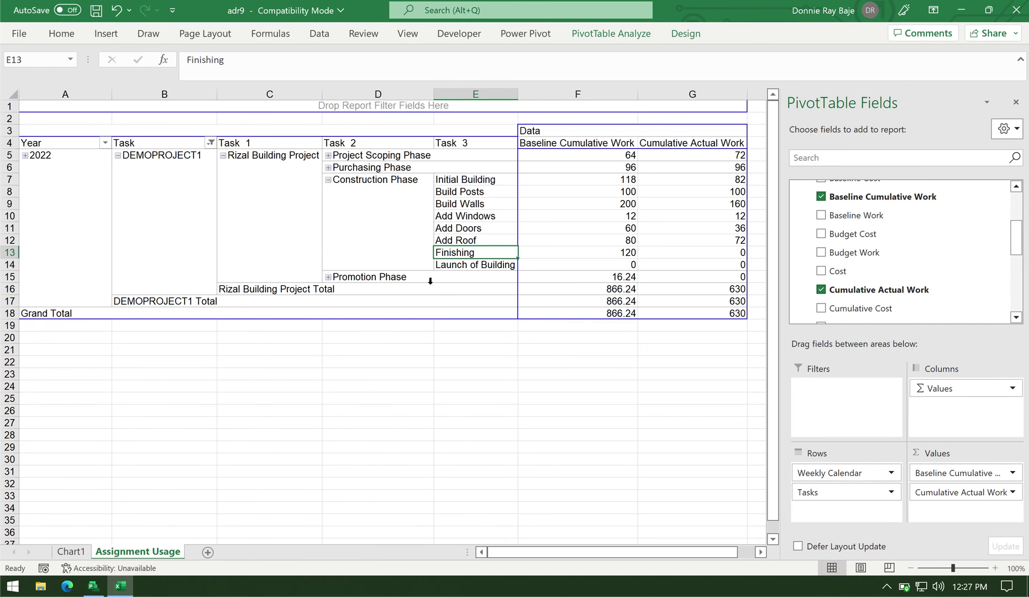
click(25, 156)
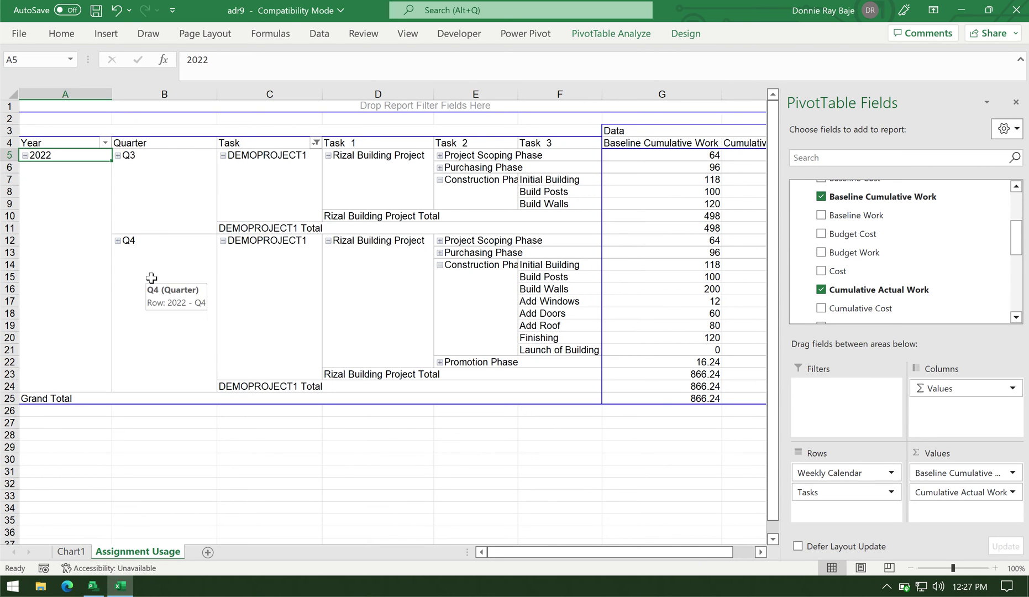
click(118, 242)
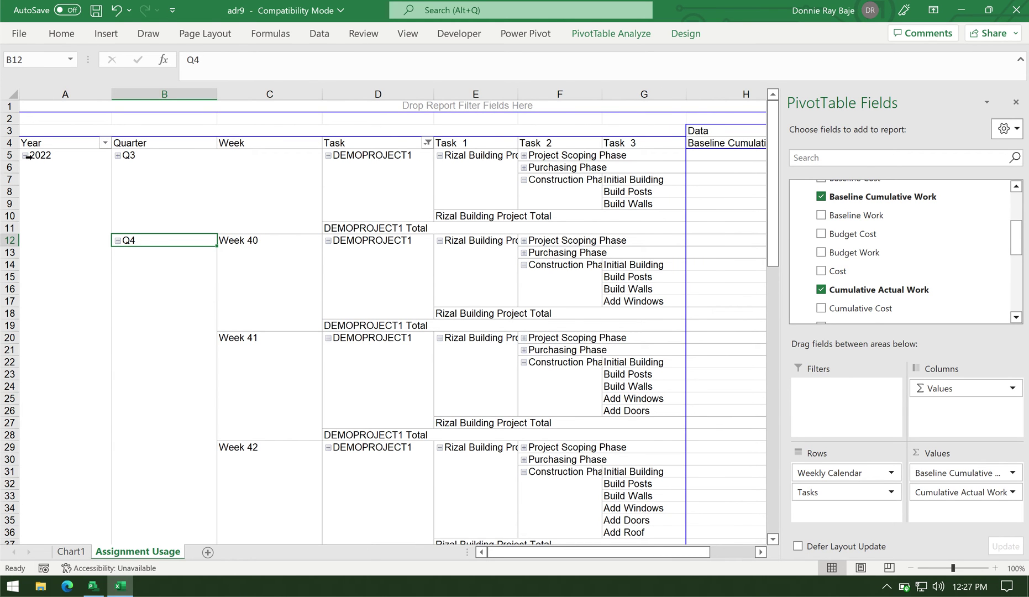
Scroll through the weekly task breakdown and drag the scrollbar back to the top
scroll(292, 398, down, 3)
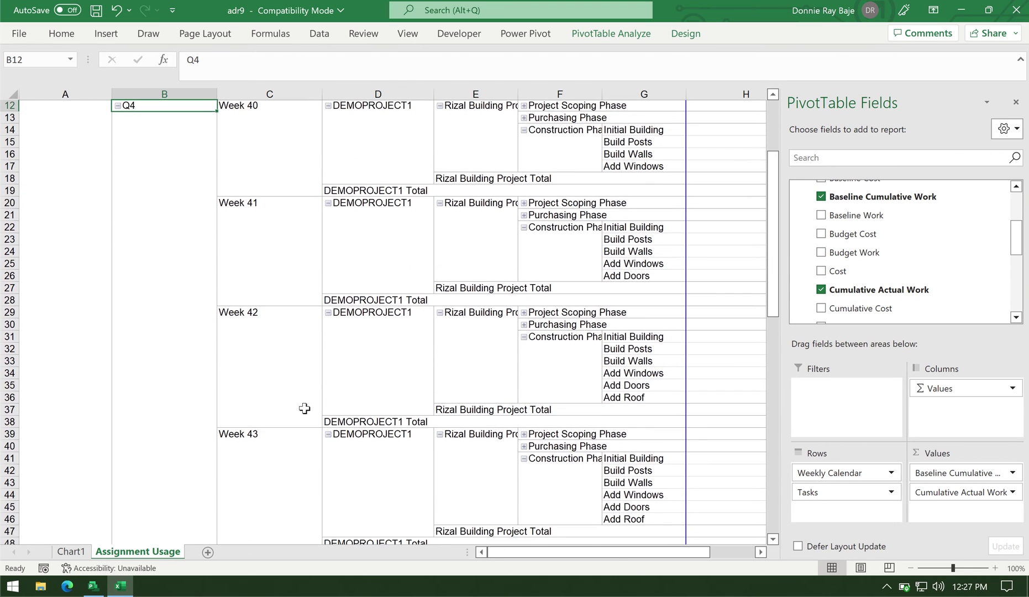
scroll(304, 409, down, 3)
scroll(305, 409, down, 2)
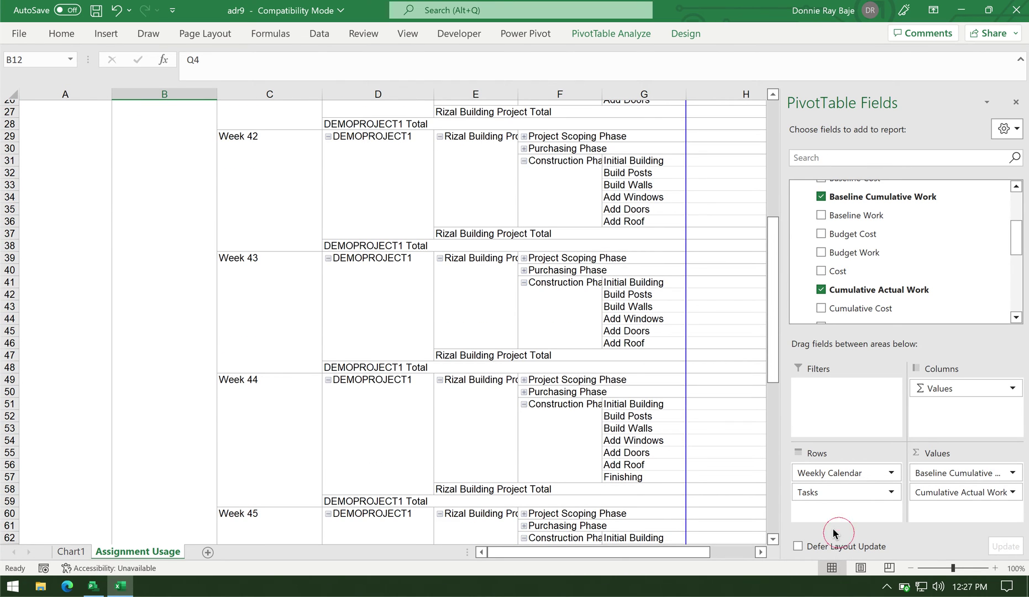
mouse_move(666, 482)
mouse_down()
mouse_move(659, 465)
mouse_move(613, 500)
mouse_move(647, 467)
mouse_up()
drag(233, 394, 272, 394)
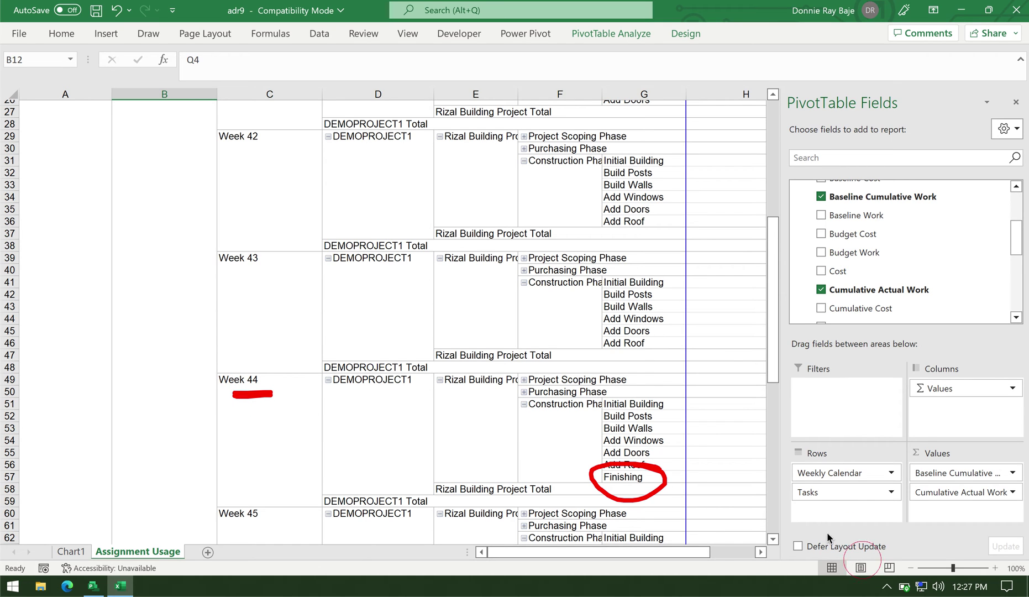
key(b)
mouse_move(645, 339)
mouse_down()
mouse_move(661, 338)
mouse_move(656, 359)
mouse_up()
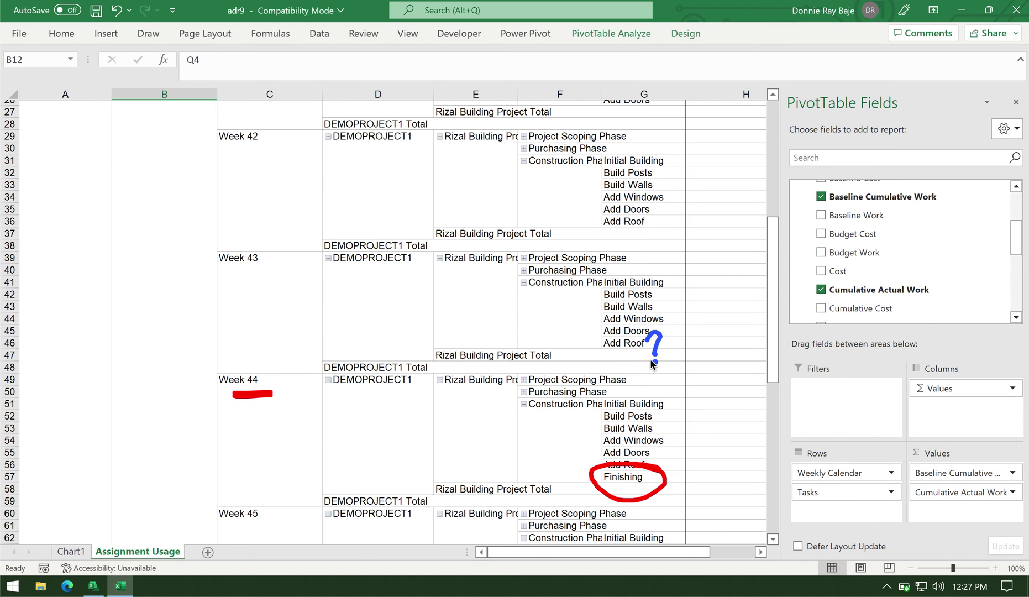
click(639, 383)
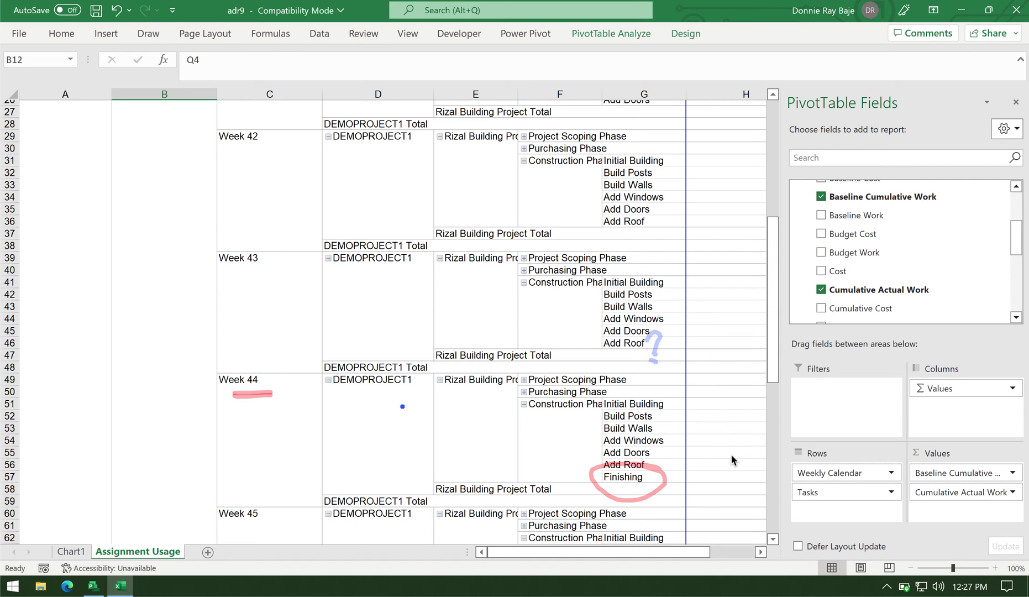
drag(654, 347, 659, 357)
click(661, 369)
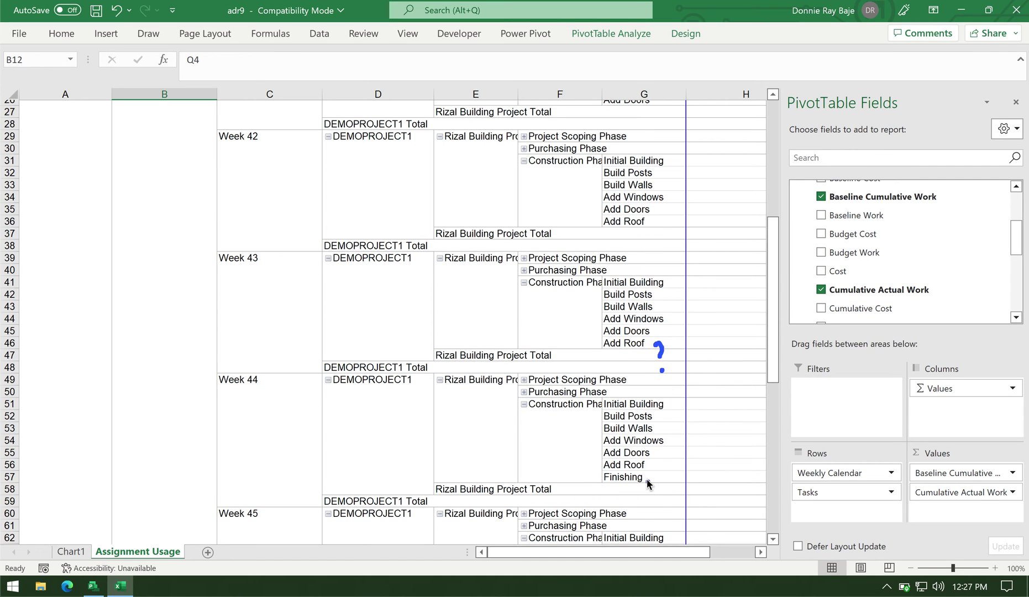
drag(646, 478, 672, 460)
mouse_move(263, 367)
mouse_down()
mouse_move(199, 386)
mouse_move(260, 366)
mouse_up()
click(869, 466)
click(928, 561)
drag(779, 269, 784, 105)
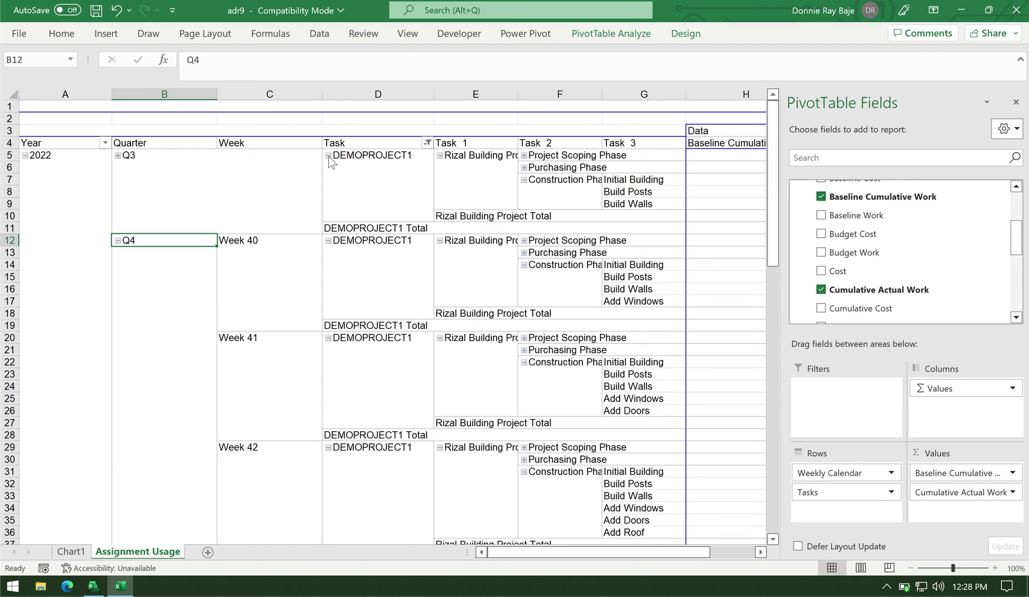
Collapse the DEMOPROJECT1 task rows and expand Q3 so the pivot lists Weeks 33–47 individually
click(328, 156)
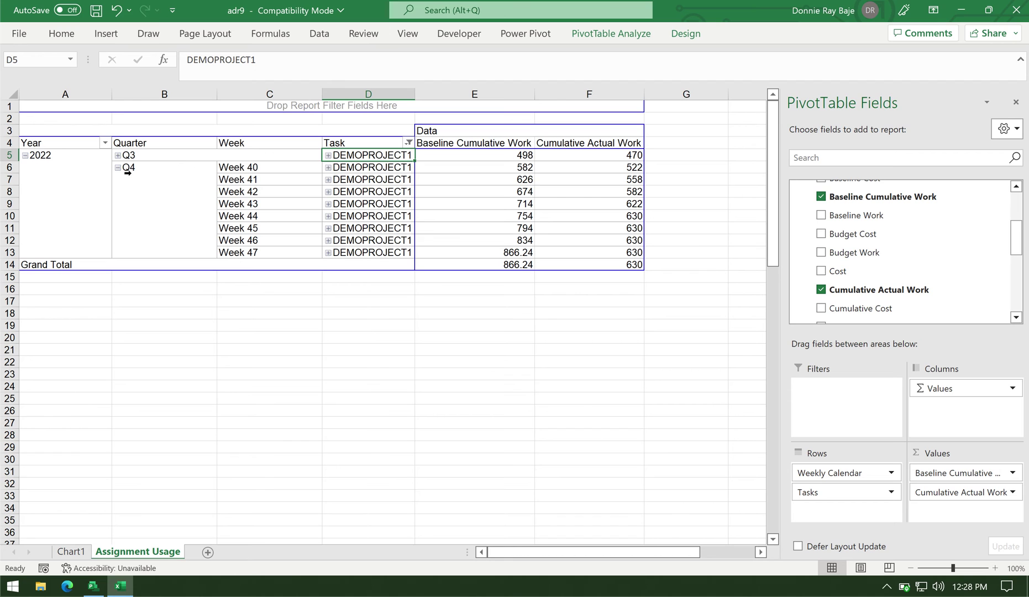
click(262, 93)
click(155, 194)
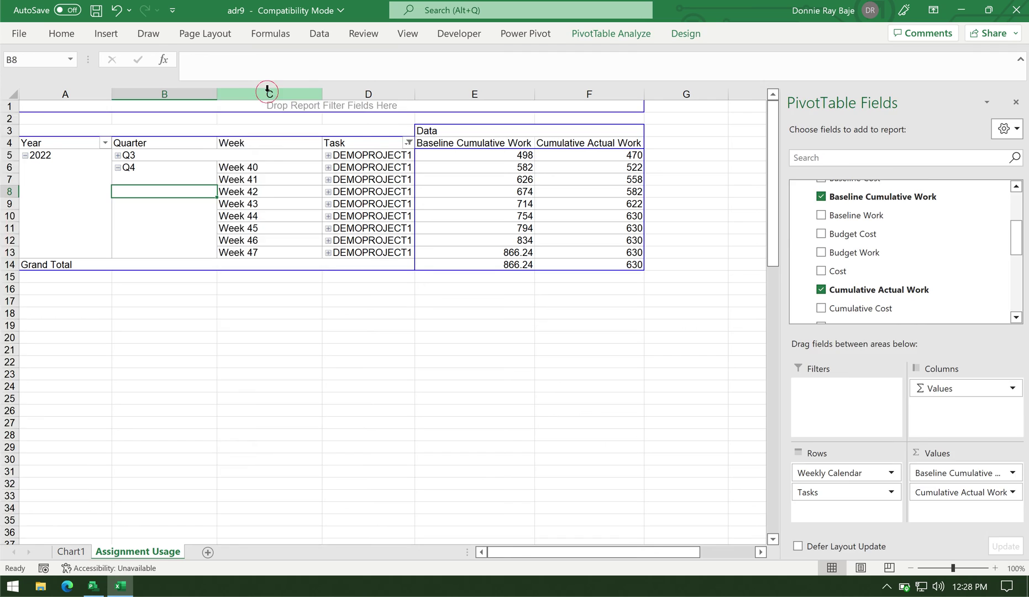
click(268, 93)
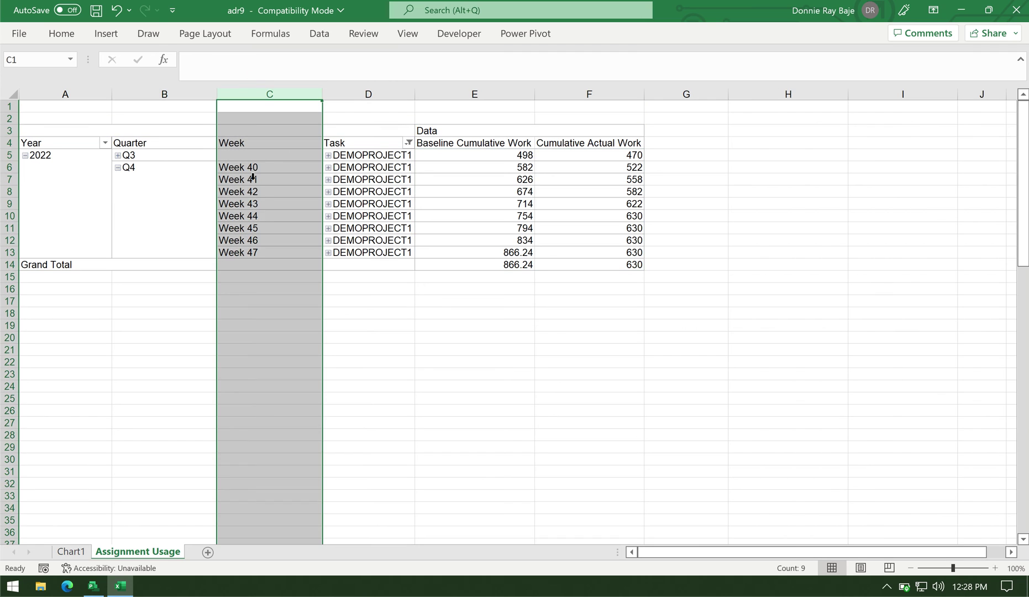
click(117, 156)
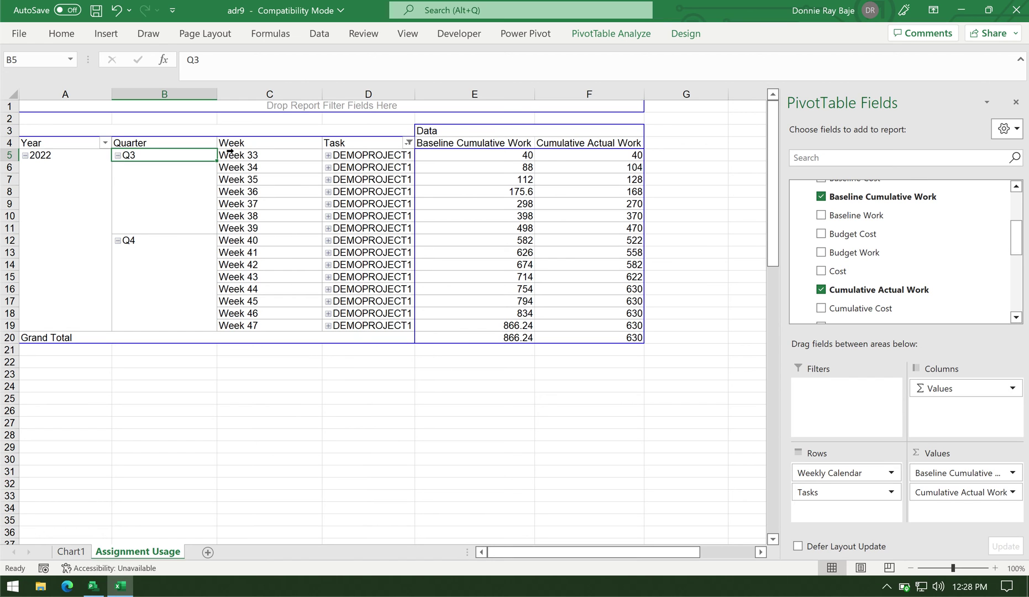
click(270, 144)
drag(271, 145, 298, 162)
drag(301, 349, 303, 361)
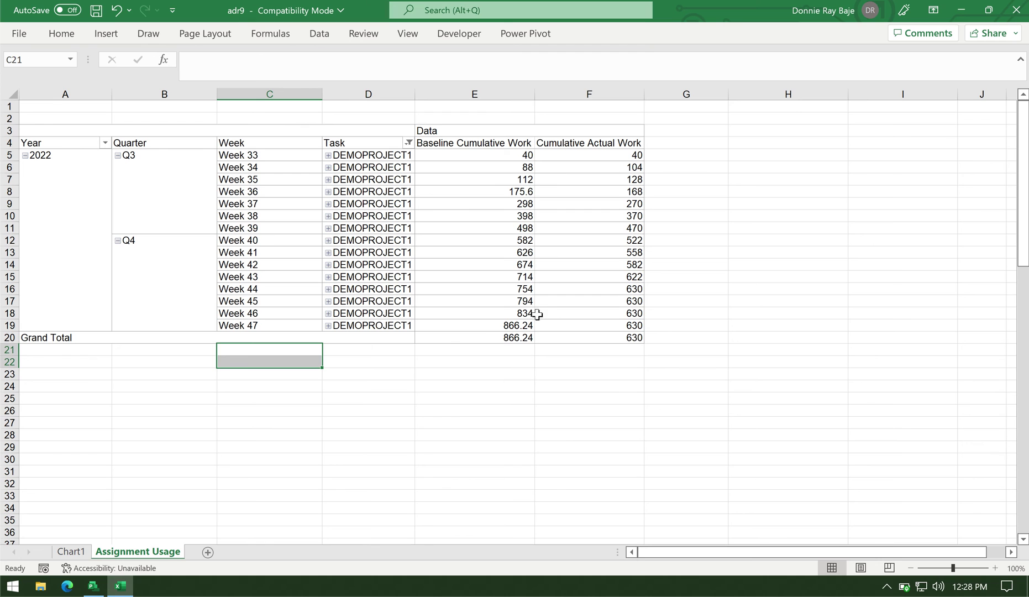
click(74, 551)
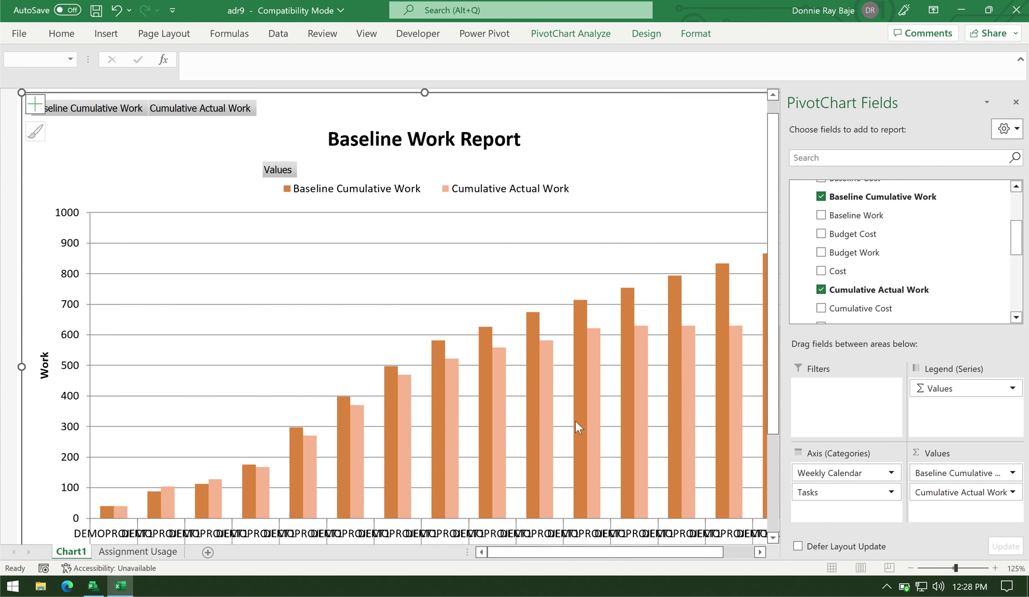
Change the Baseline Work Report pivot chart type to Line
drag(562, 549, 510, 565)
right_click(600, 149)
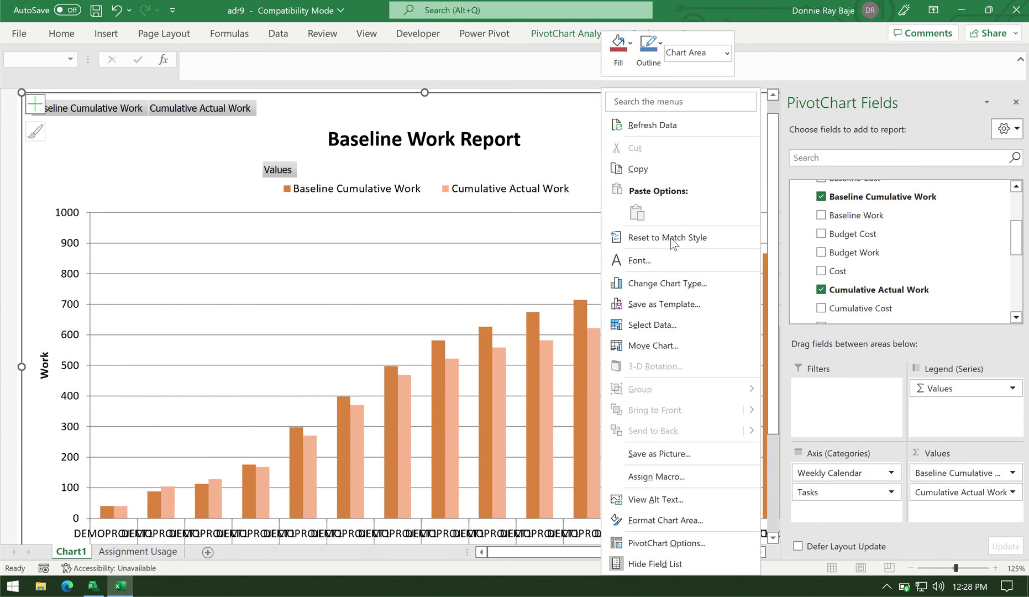
click(665, 285)
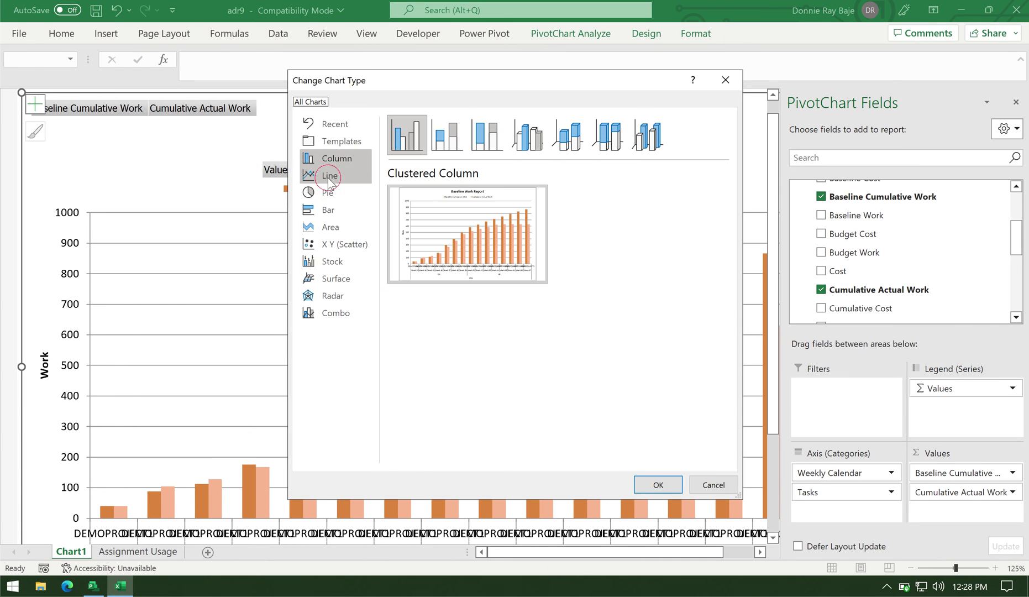
click(330, 176)
click(659, 484)
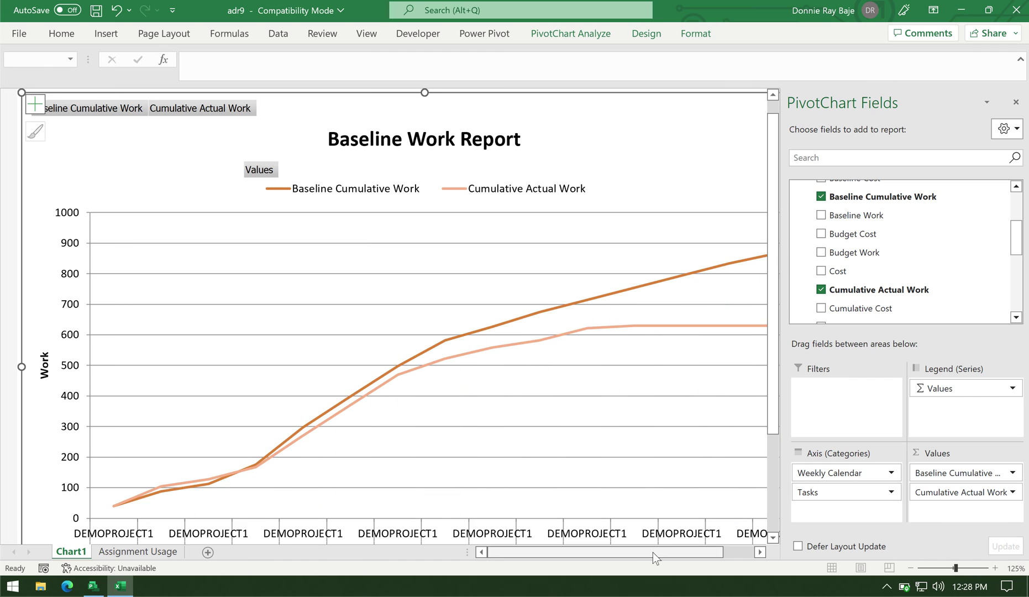
drag(653, 552, 733, 552)
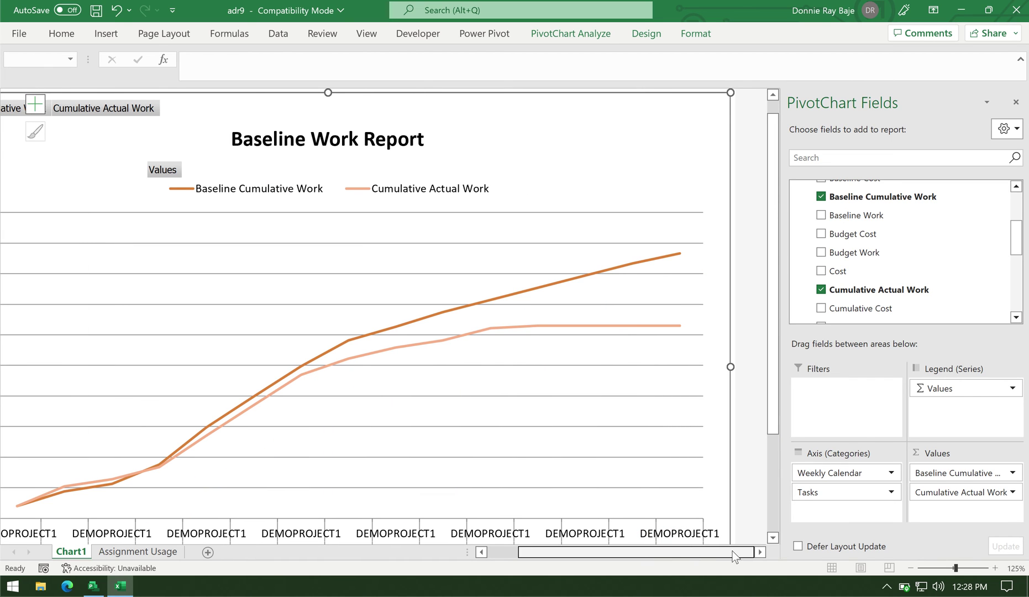
click(610, 326)
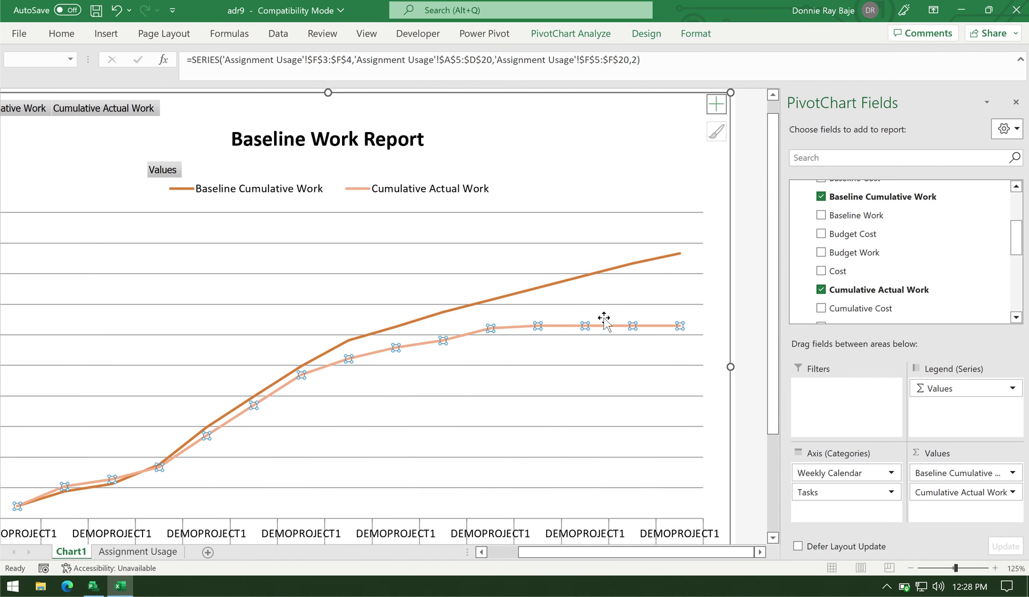
key(ctrl+Page_Down)
drag(629, 288, 635, 334)
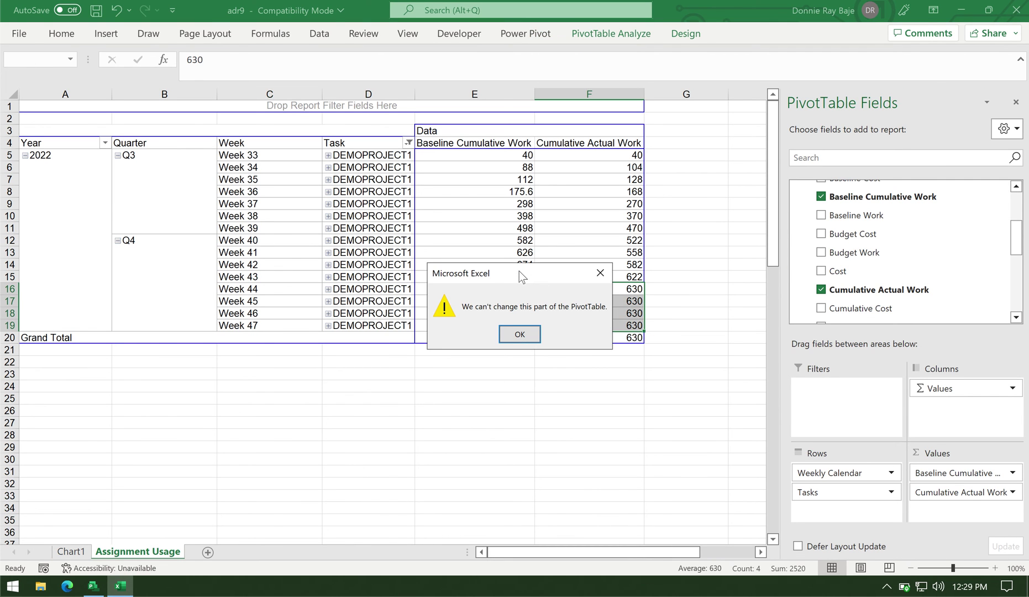
drag(518, 270, 402, 307)
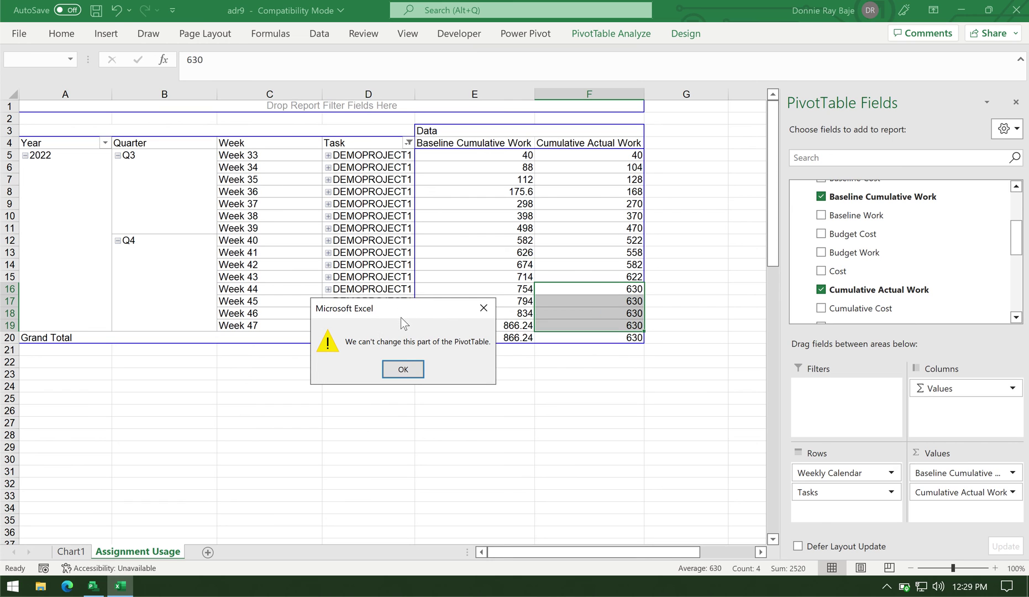
click(404, 371)
click(547, 386)
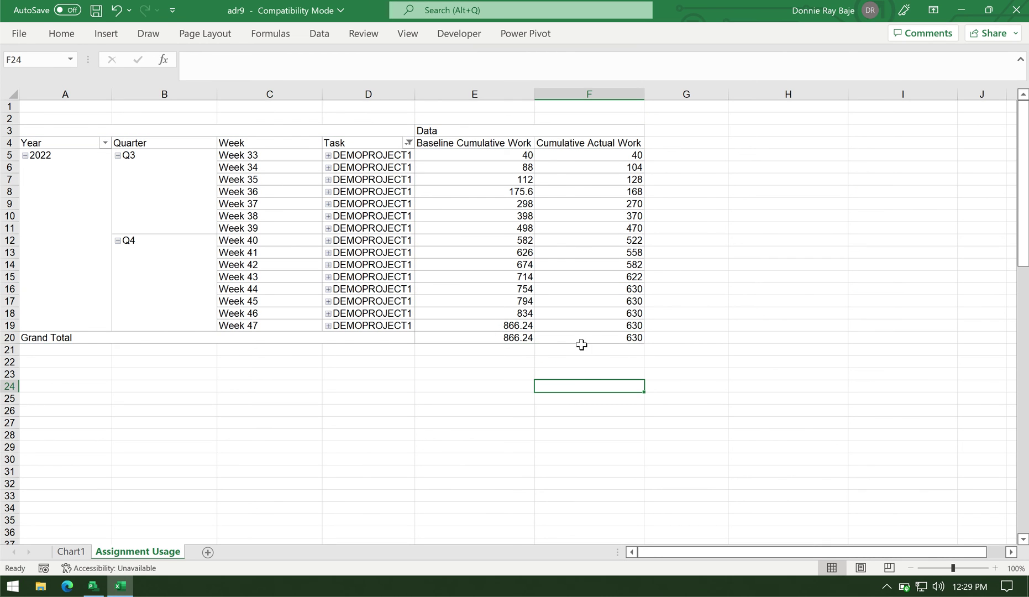
mouse_move(582, 338)
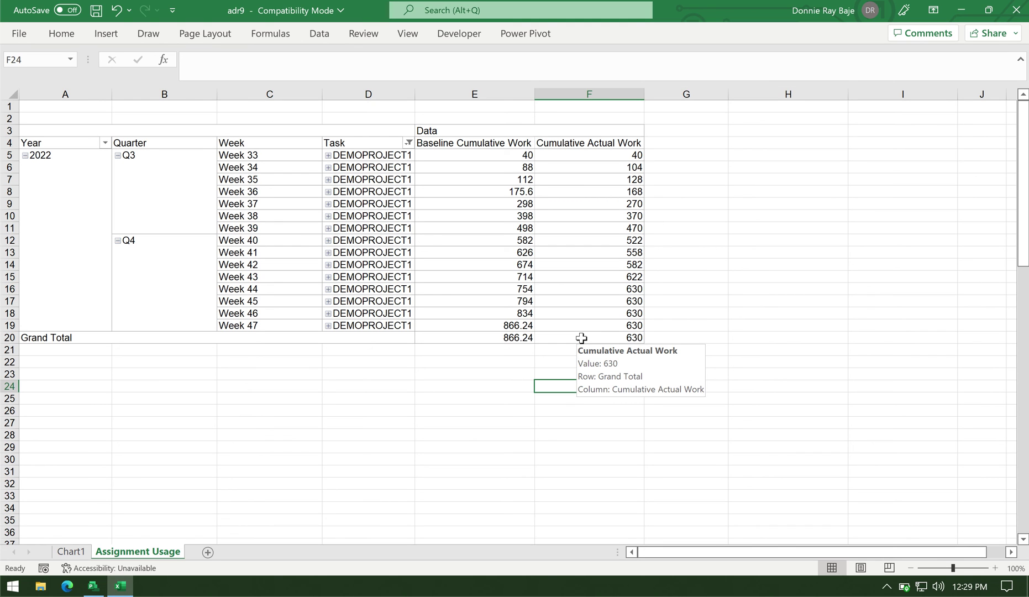
click(485, 239)
mouse_move(589, 335)
click(589, 336)
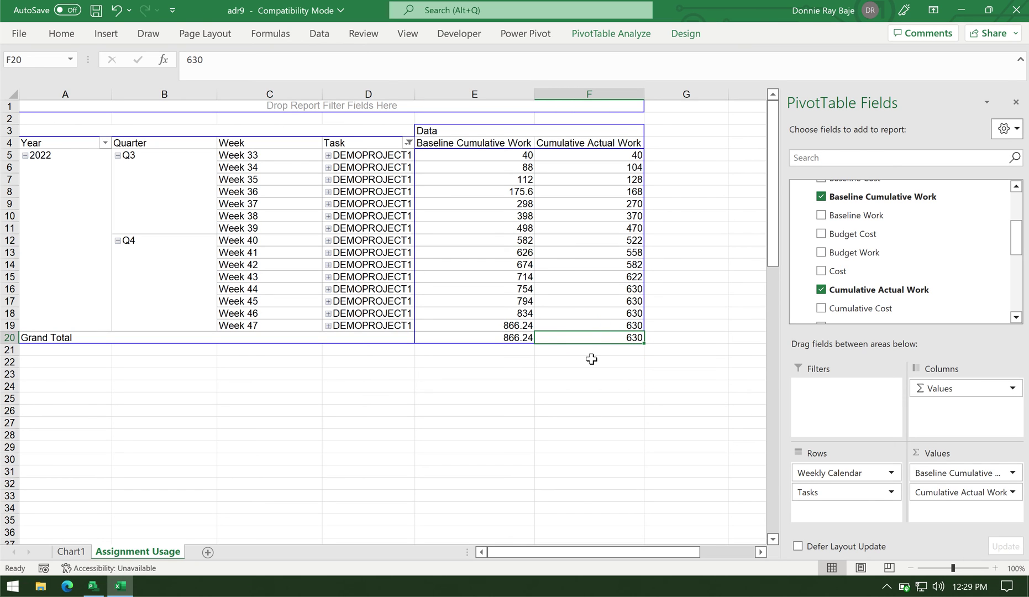
mouse_move(594, 337)
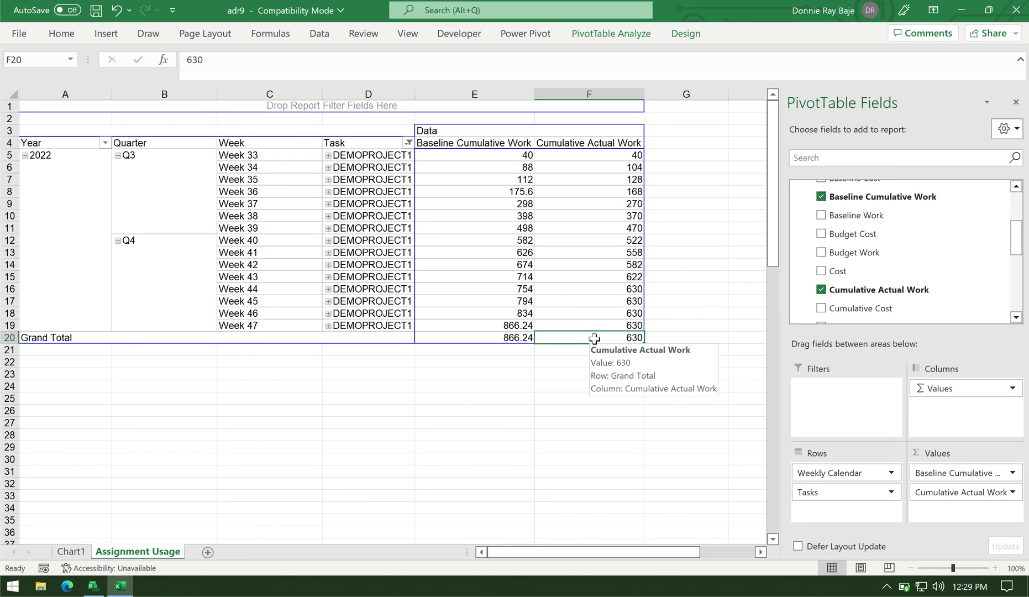
double_click(594, 338)
drag(546, 271, 461, 245)
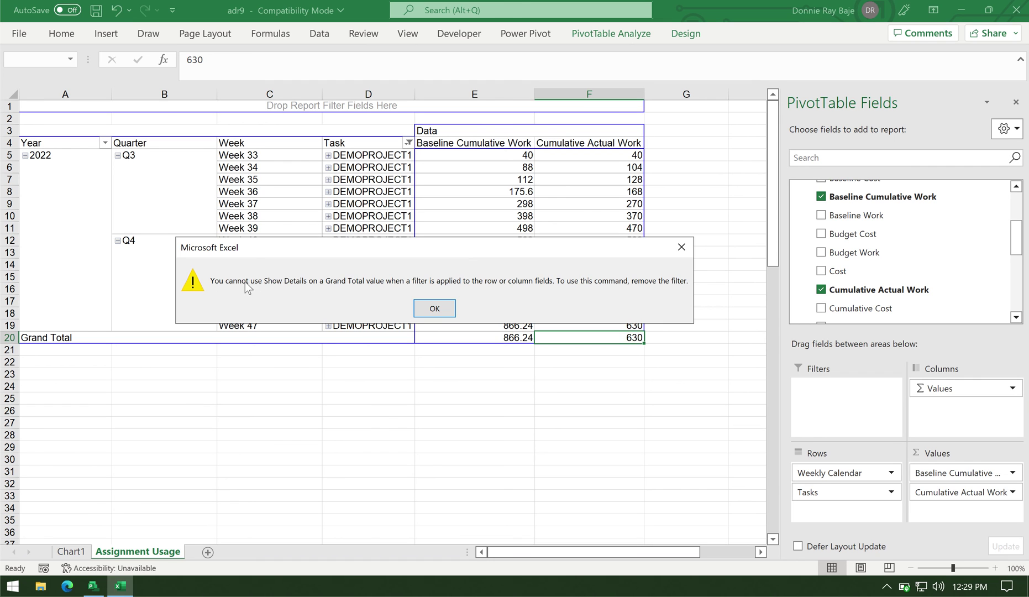
click(434, 307)
click(501, 397)
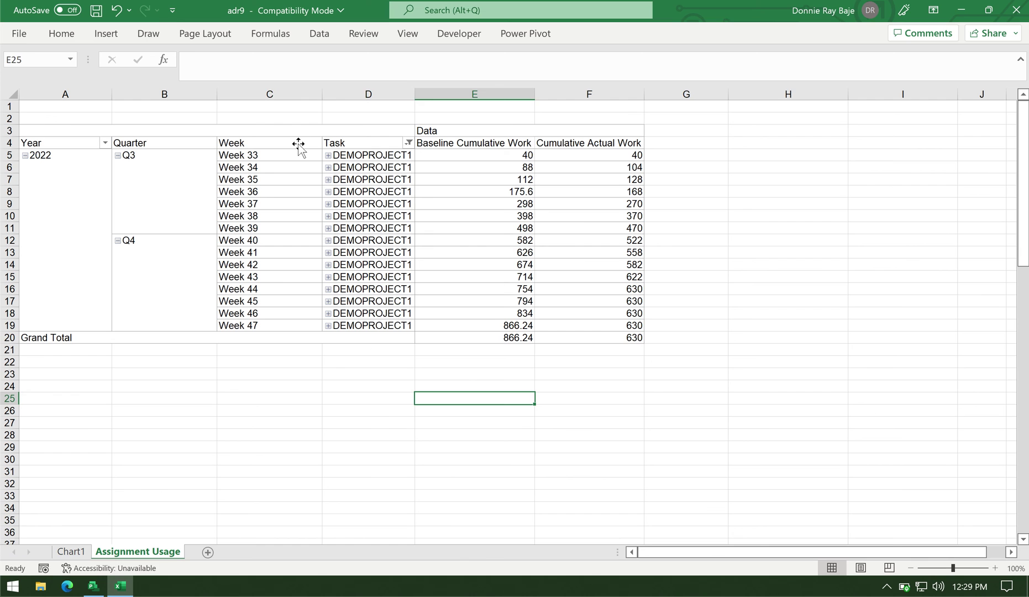
click(299, 147)
Copy the pivot table's week, task and cumulative work columns, including totals
click(551, 374)
drag(587, 338, 283, 134)
right_click(282, 144)
click(309, 179)
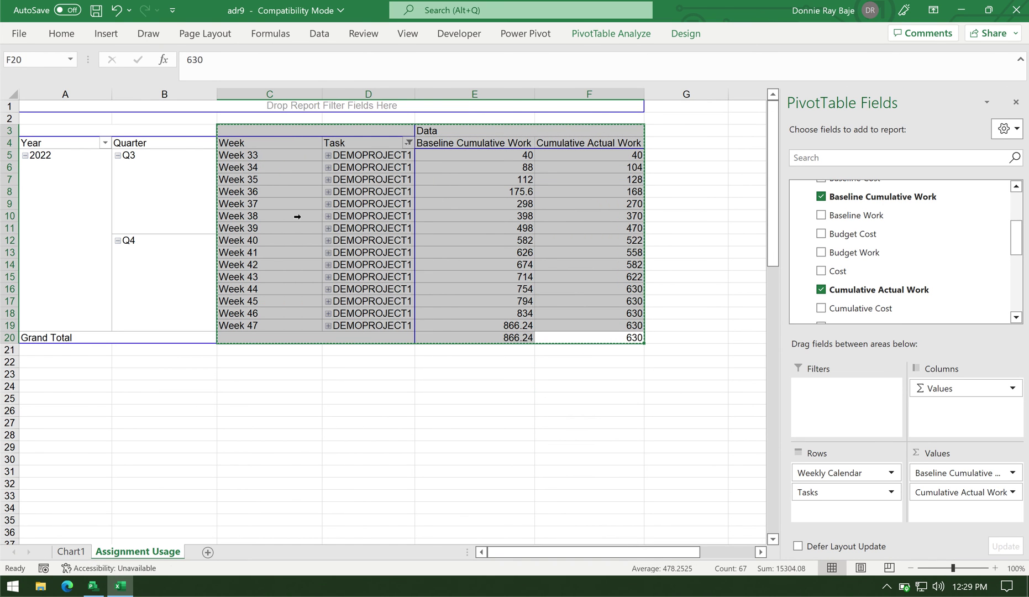
Paste the copied data as values into A1 of a new Sheet1 and widen column A
click(208, 552)
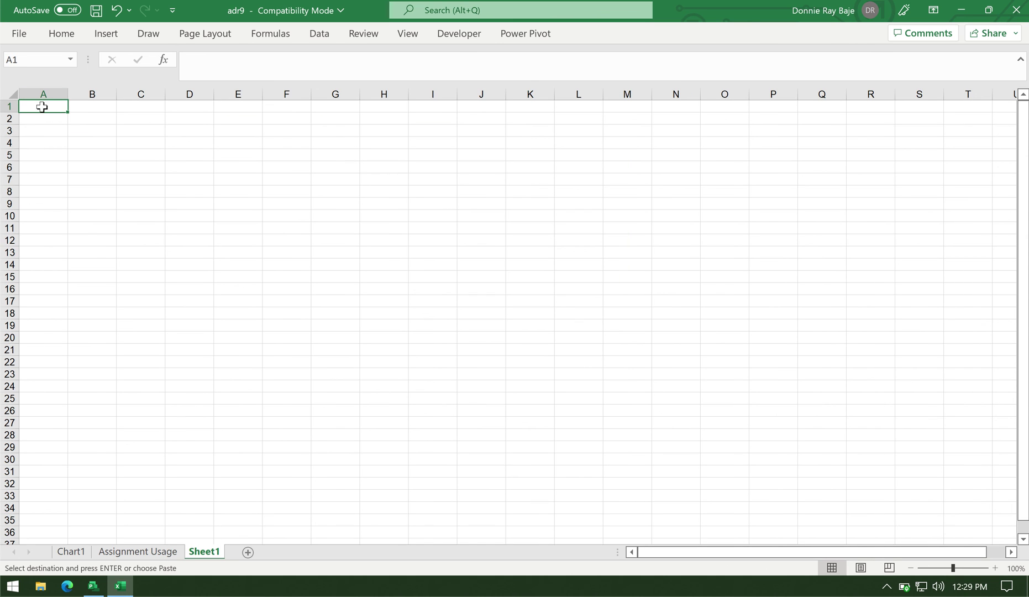
right_click(42, 106)
click(99, 208)
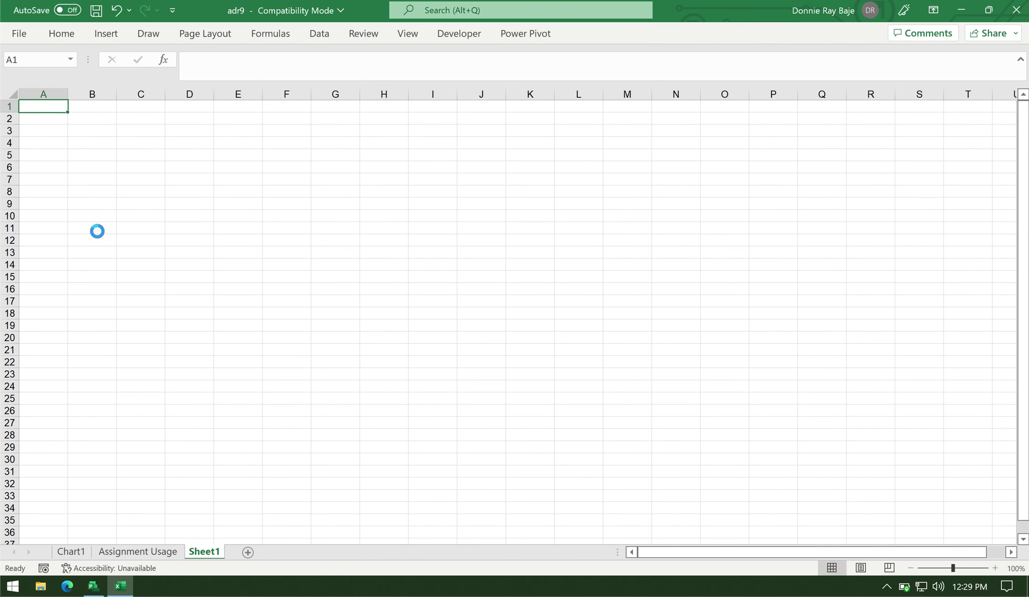
click(155, 552)
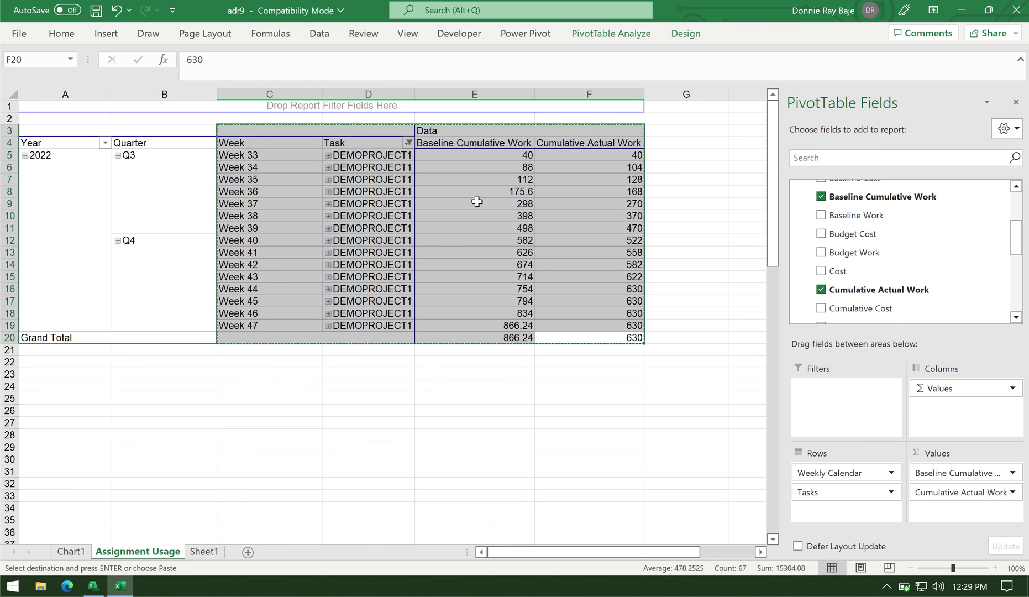
click(203, 552)
click(205, 399)
drag(61, 94, 92, 94)
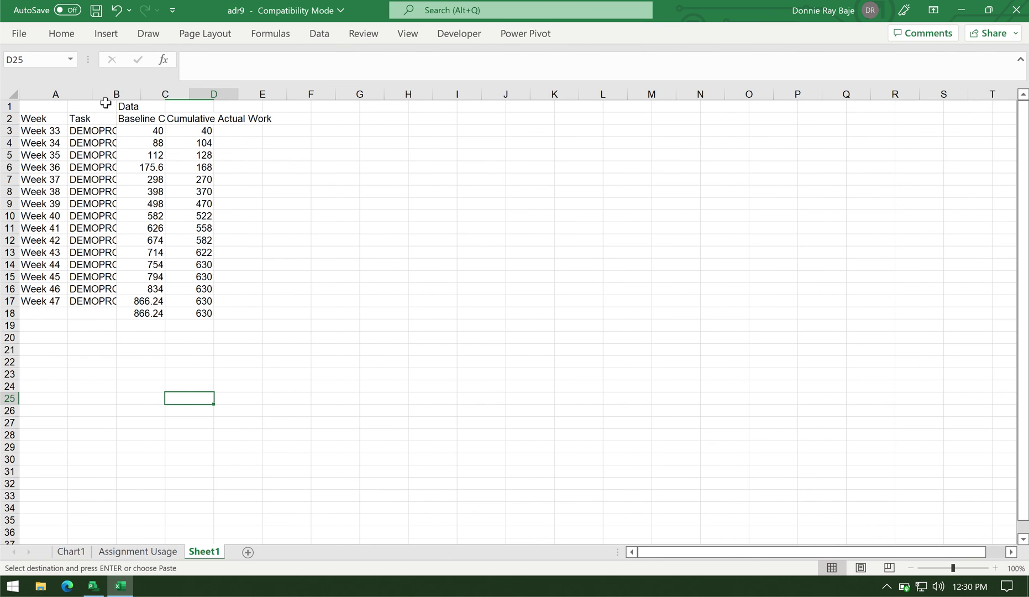
Autofit column B, then delete the Task column
double_click(141, 94)
click(156, 94)
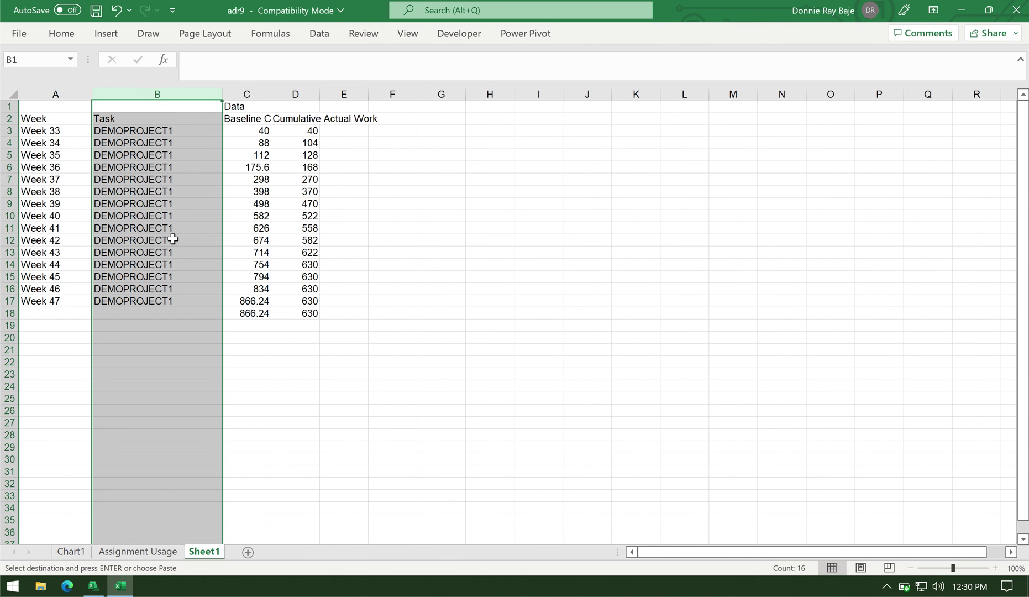
right_click(177, 264)
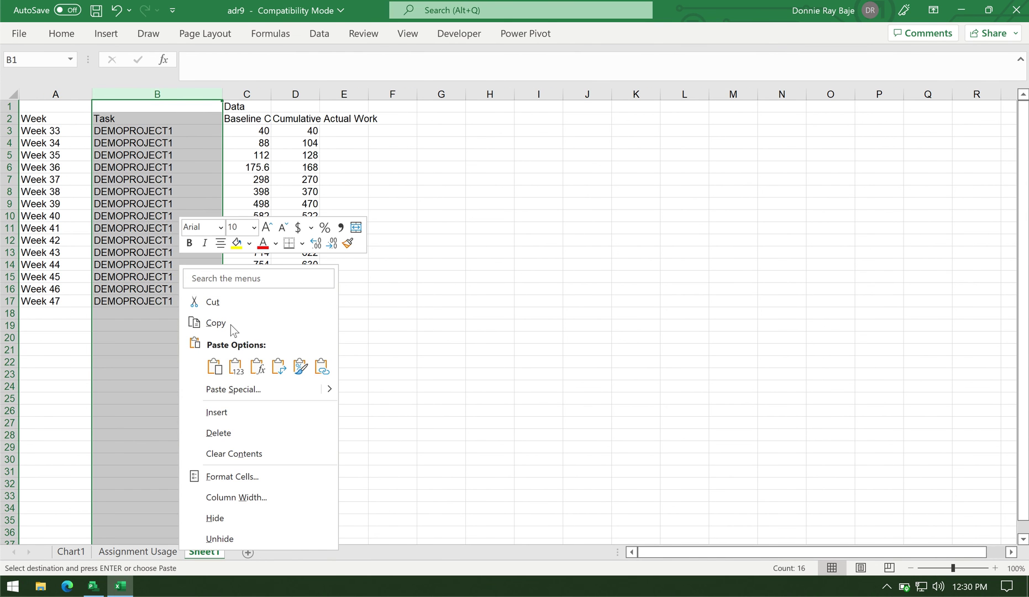
click(218, 433)
click(368, 373)
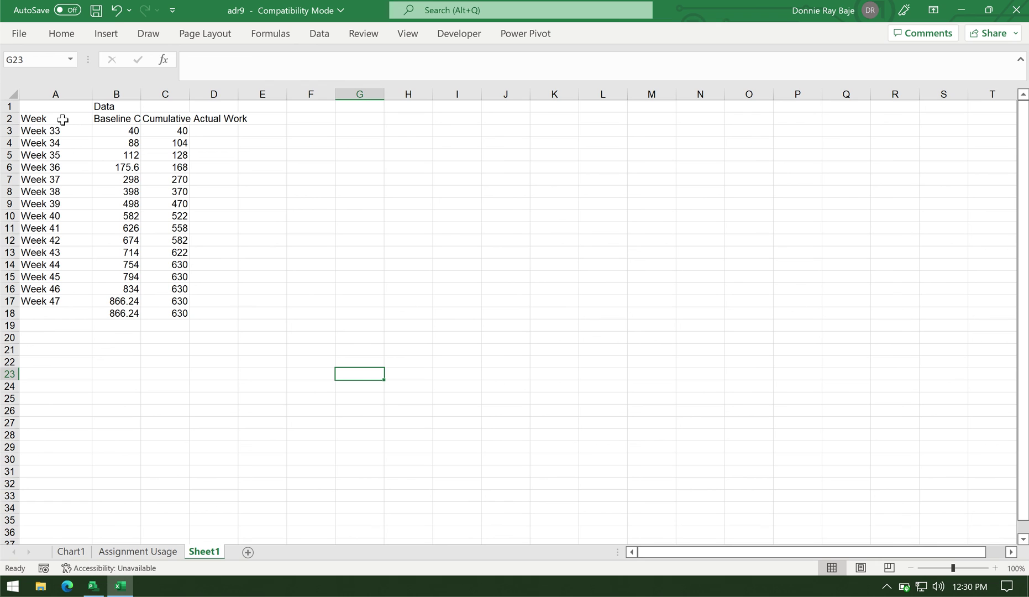
Clear the 630 actual work values in C14:C17 for Weeks 44–47, leaving Week 43 at 622
drag(62, 120, 172, 302)
click(264, 262)
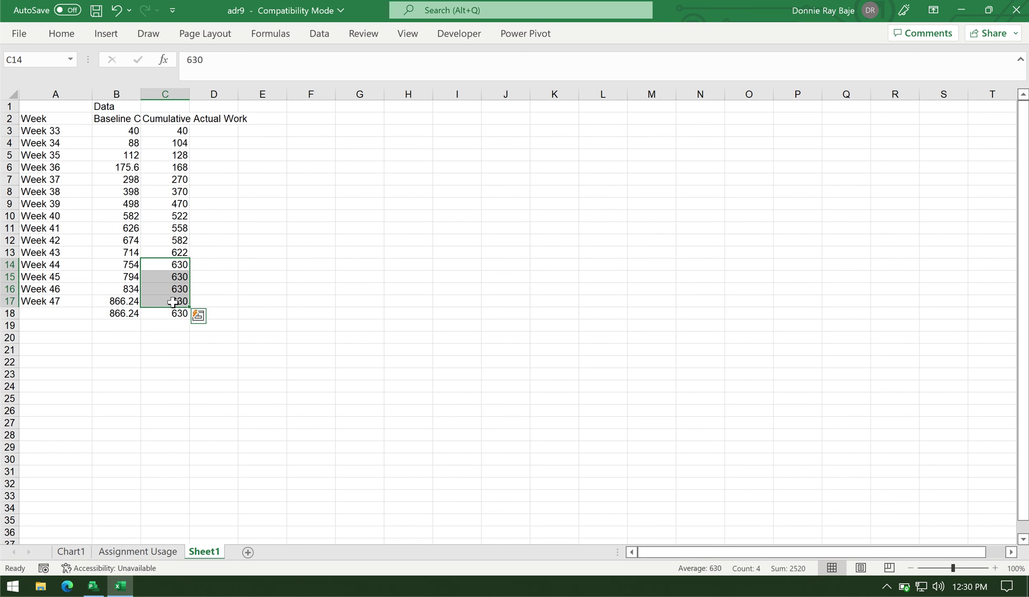
key(BackSpace)
click(212, 286)
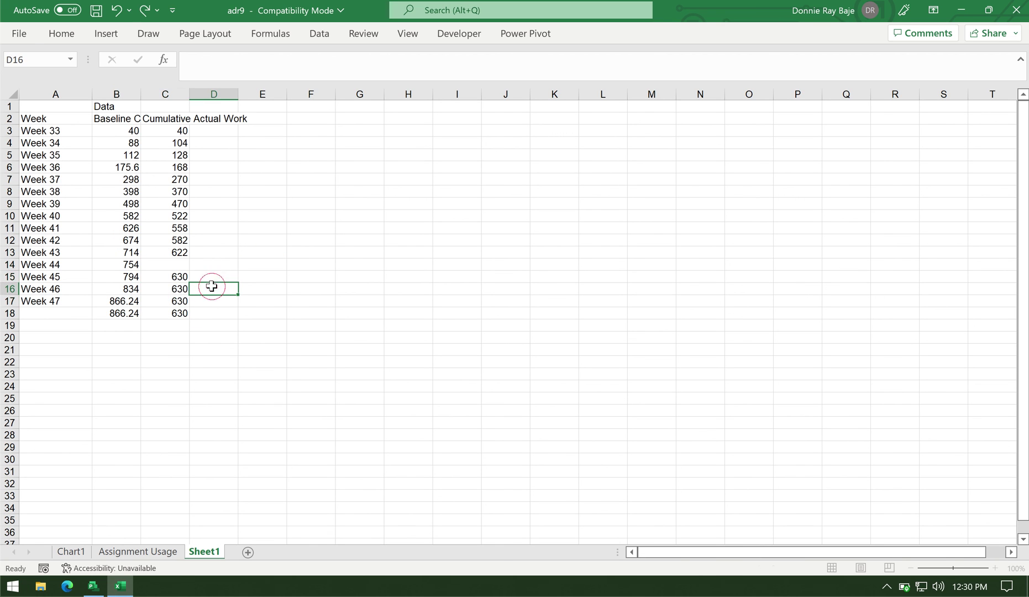
click(165, 274)
key(BackSpace)
click(180, 287)
key(BackSpace)
click(177, 302)
key(BackSpace)
click(175, 254)
click(215, 268)
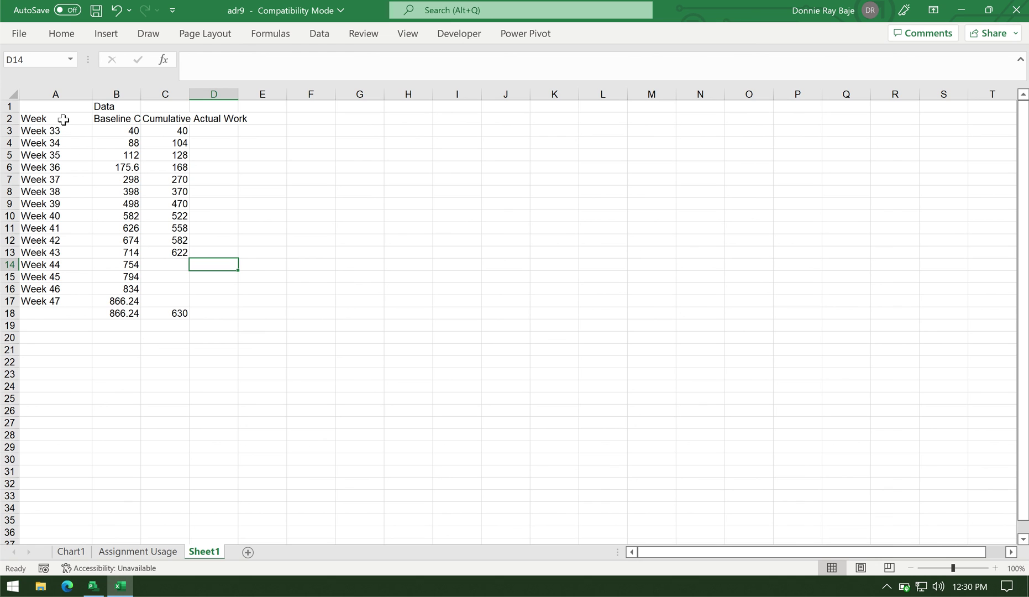
Insert a 2-D line chart from A2:C17, Weeks 33–47 with both cumulative work columns
drag(63, 119, 159, 300)
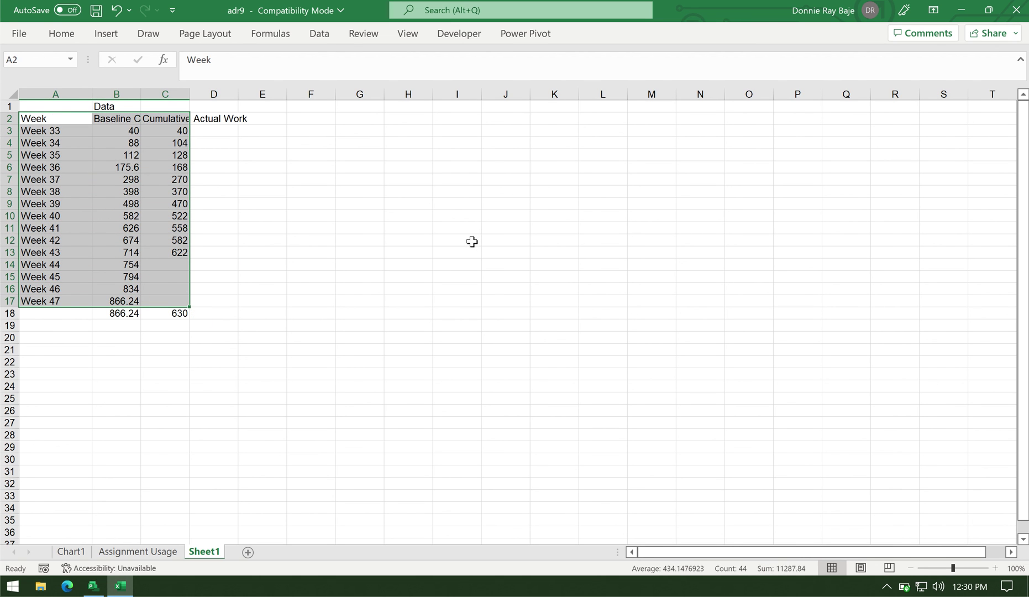
click(174, 276)
click(177, 266)
drag(64, 119, 173, 298)
click(106, 33)
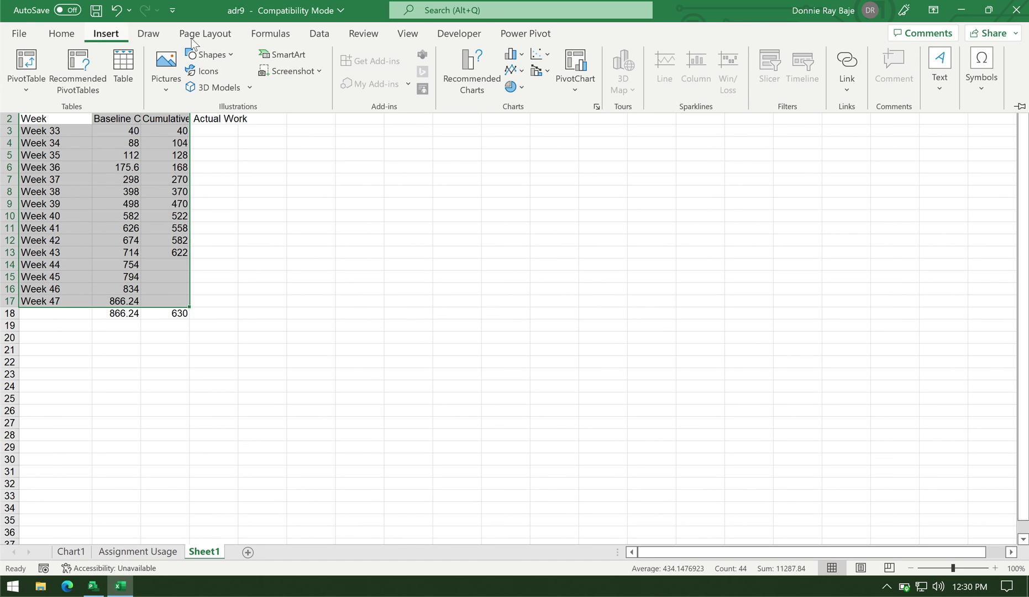
click(514, 73)
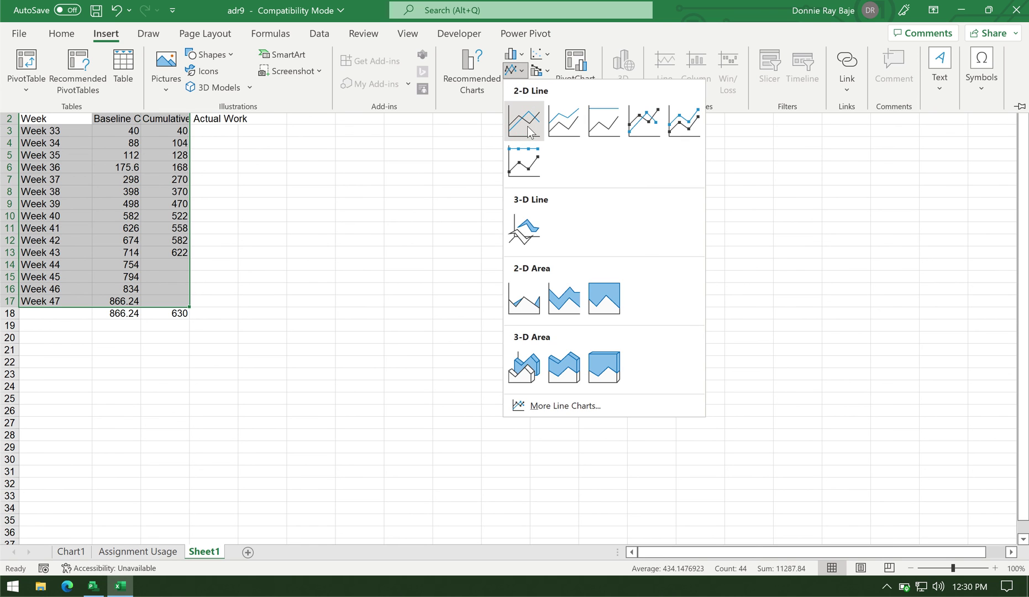
click(527, 126)
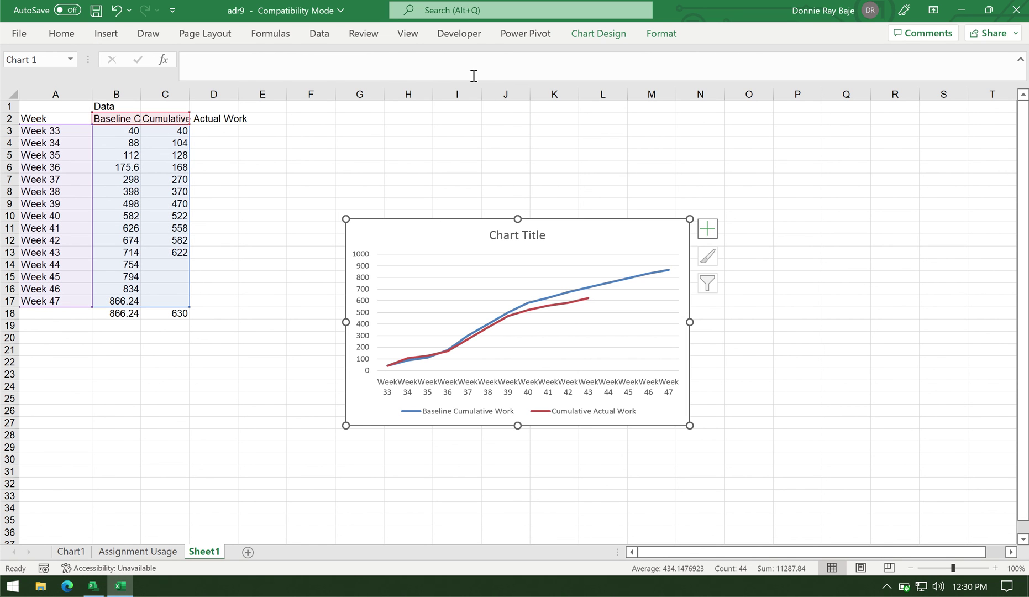
Move the line chart beside the data and enlarge it down and to the right
drag(618, 232, 539, 142)
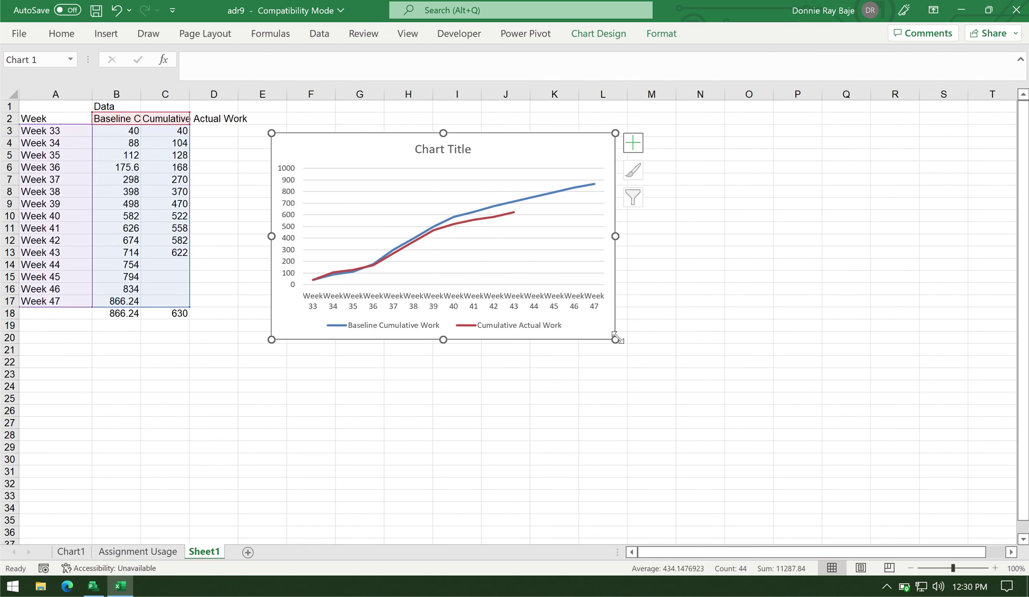
drag(615, 339, 873, 518)
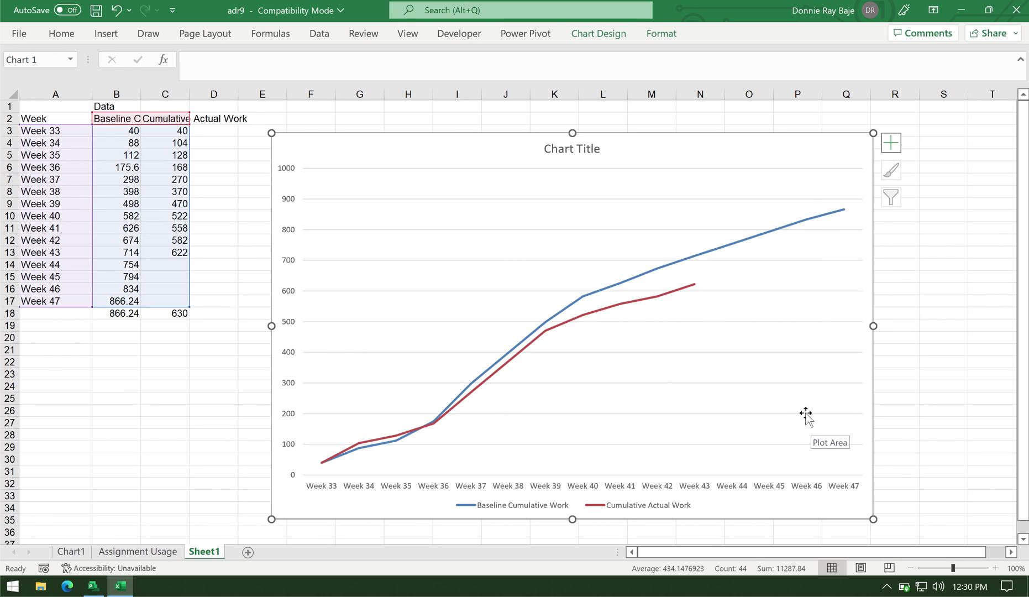
click(778, 233)
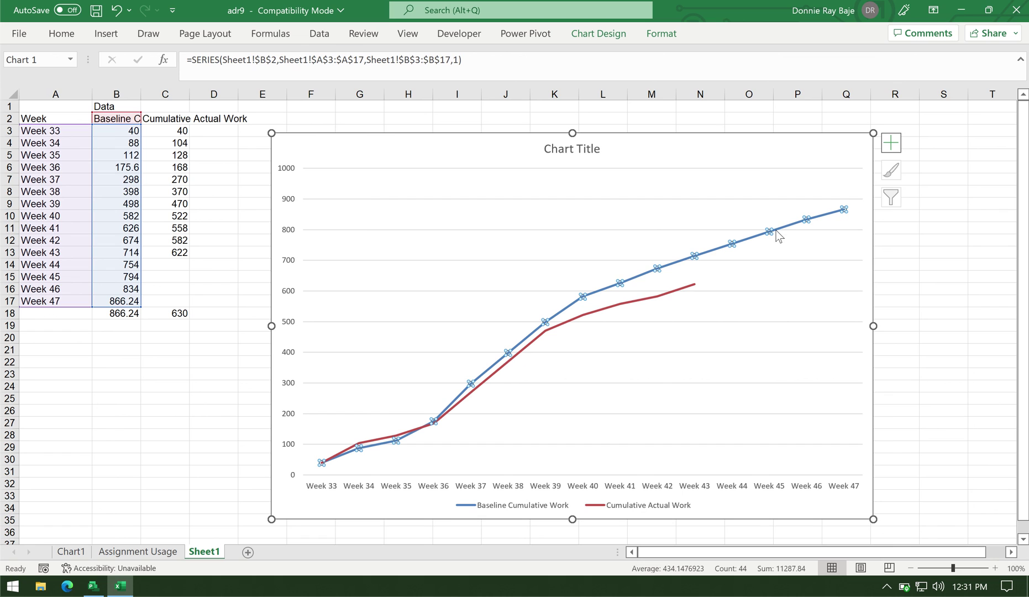
click(666, 294)
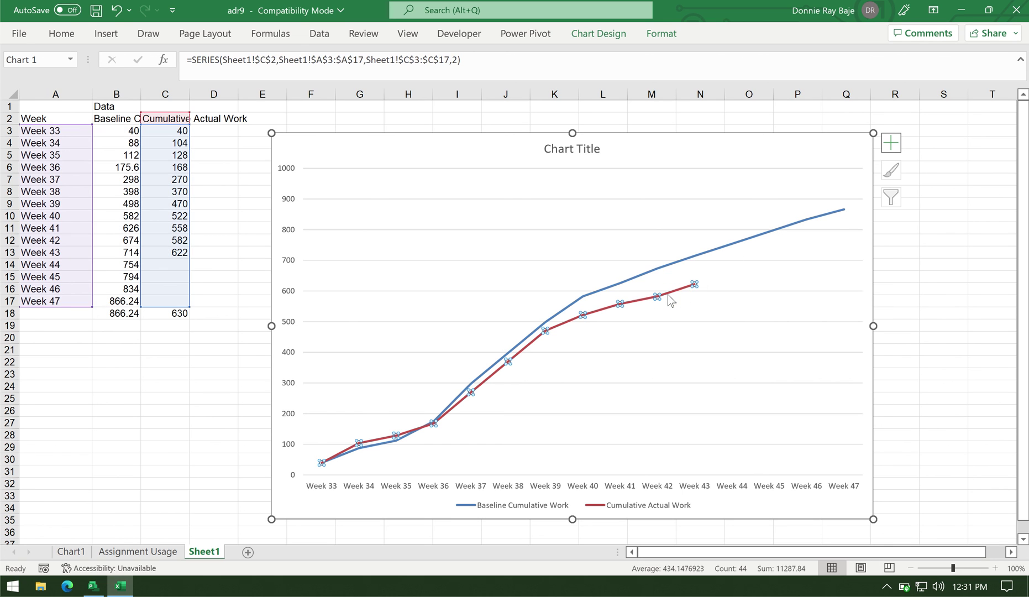
click(206, 386)
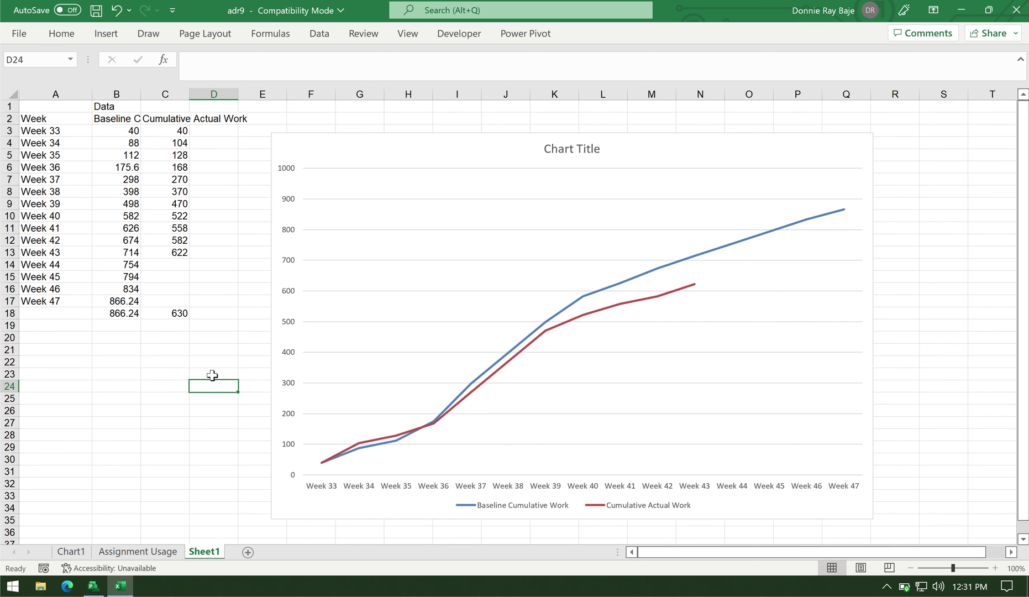
click(71, 551)
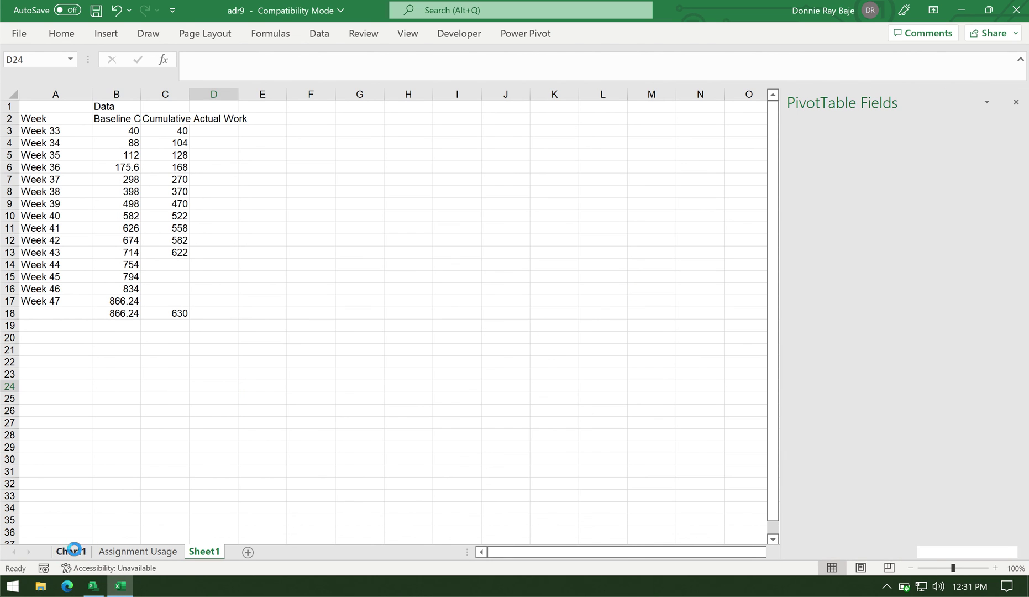
click(137, 551)
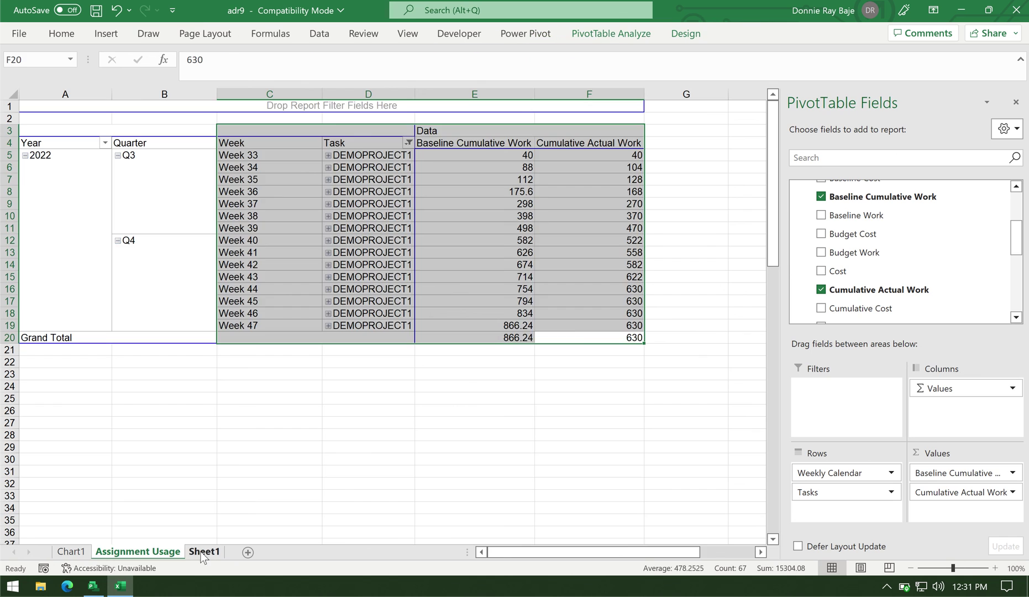
click(203, 550)
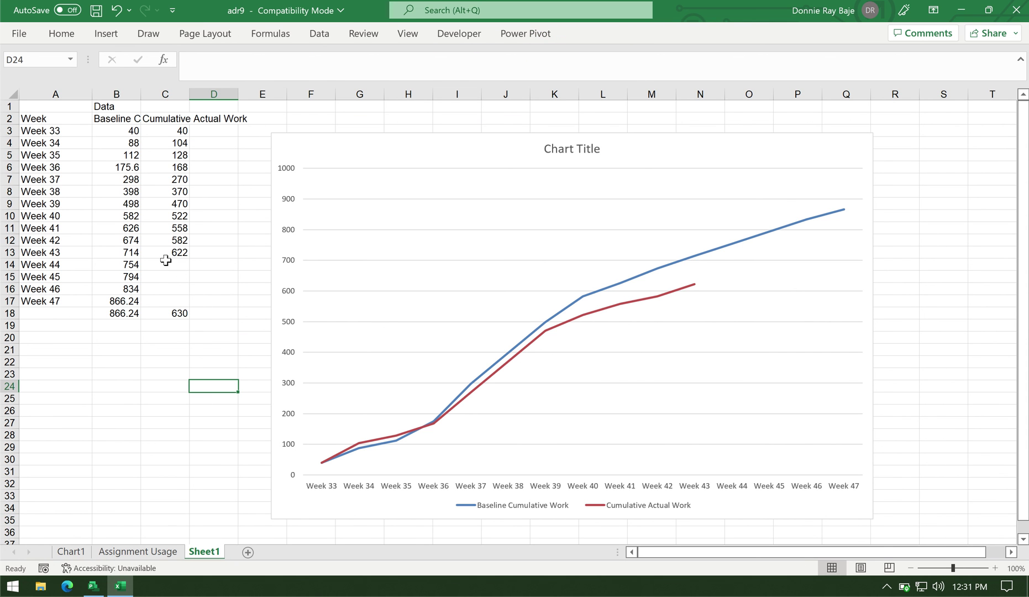
drag(53, 106, 173, 315)
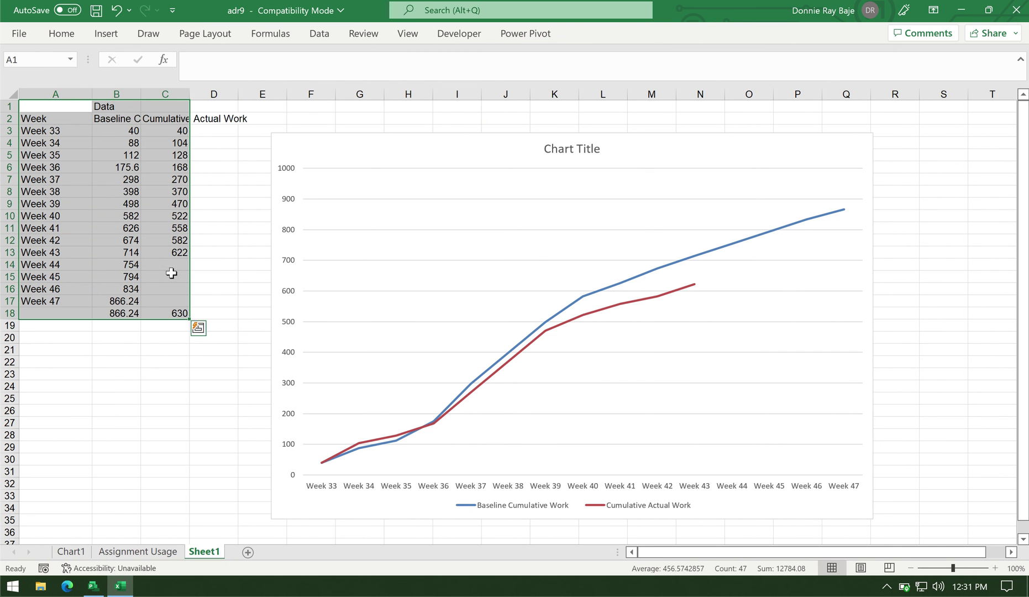
drag(172, 265, 174, 299)
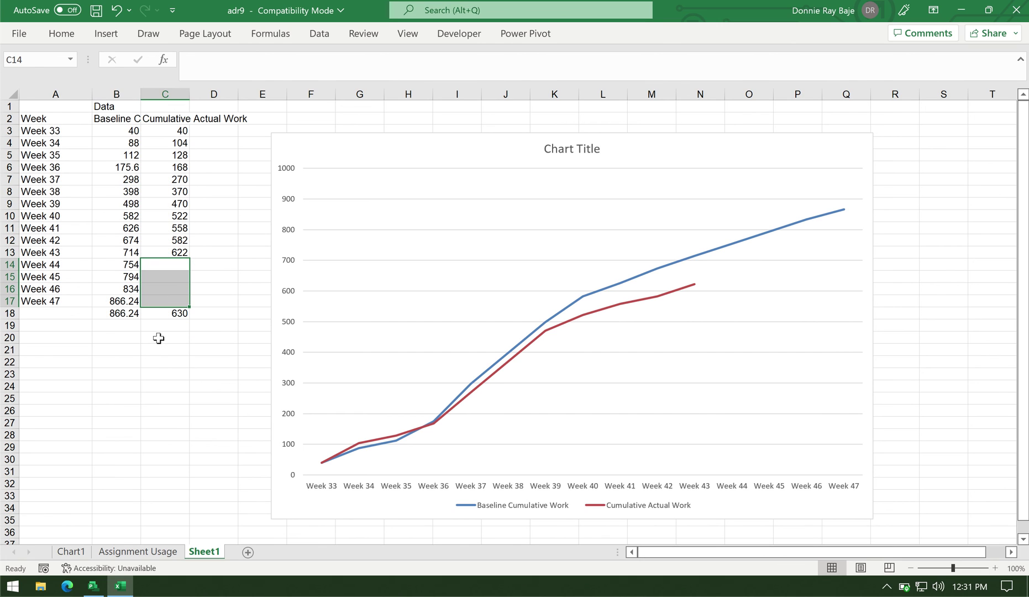